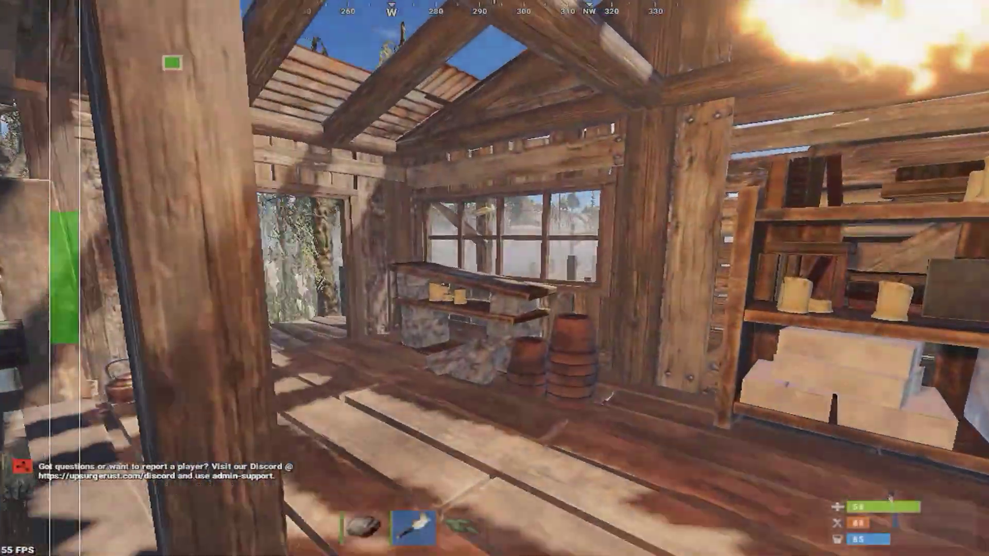
Step: Walk out of the wooden cabin with the torch and follow the boardwalk along its outer wall
{"action": "key", "text": "w"}
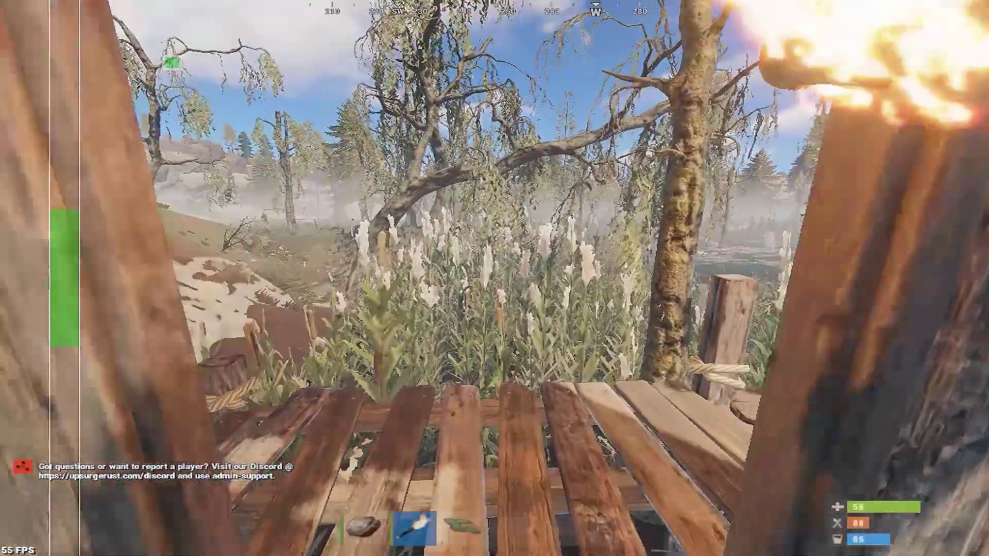
{"action": "key", "text": "w"}
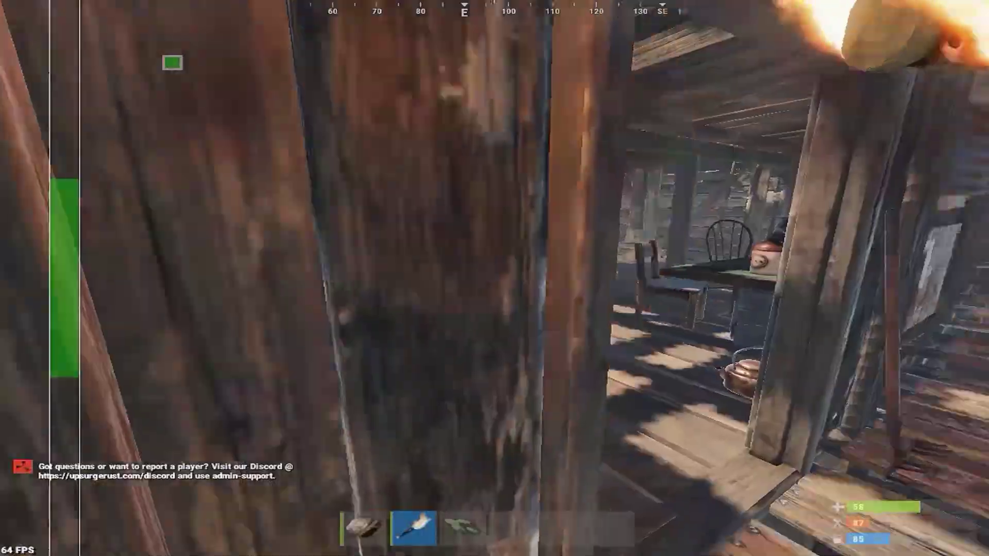
{"action": "key", "text": "w"}
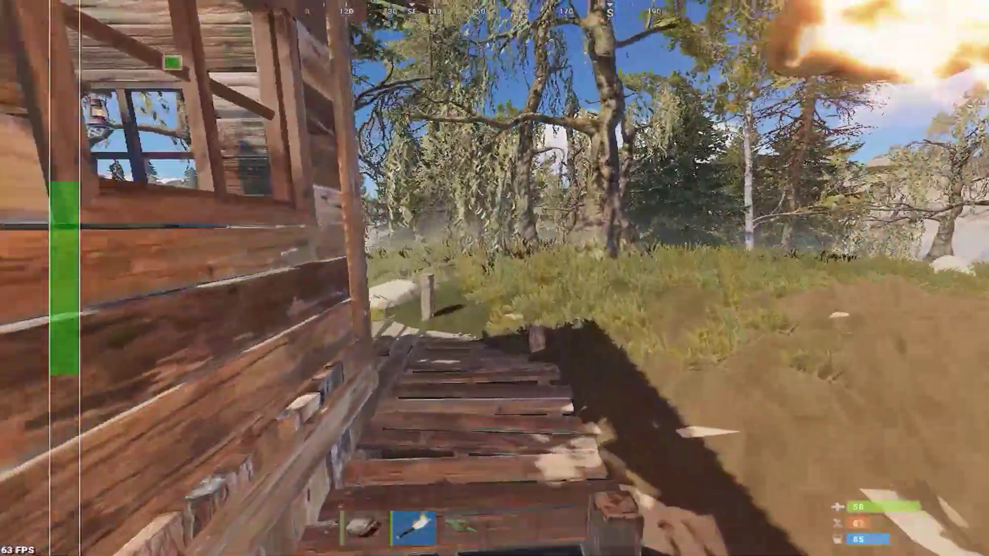
{"action": "key", "text": "w"}
{"action": "key", "text": "space"}
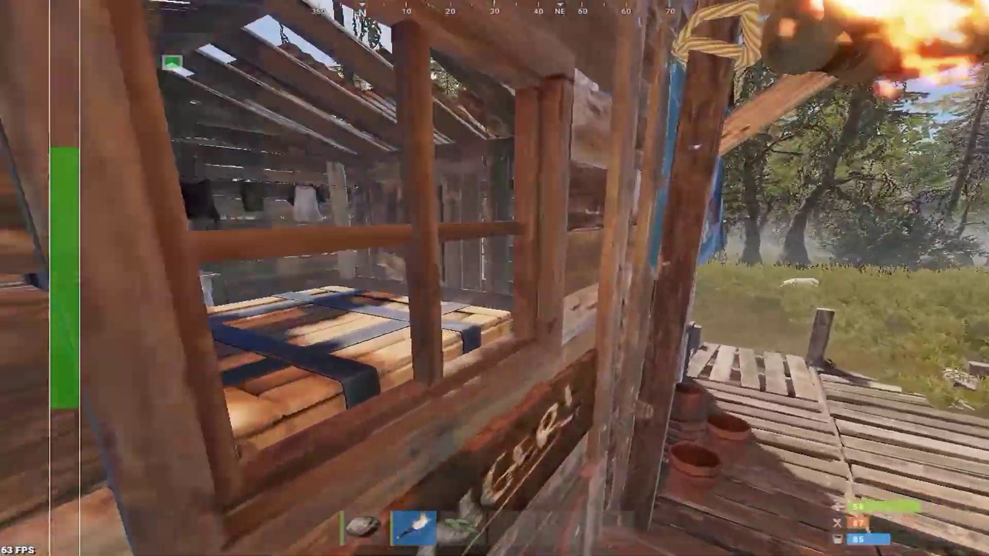
Step: Loot the crate by the cabin's DANGER! sign, close the inventory and step back
{"action": "key", "text": "e"}
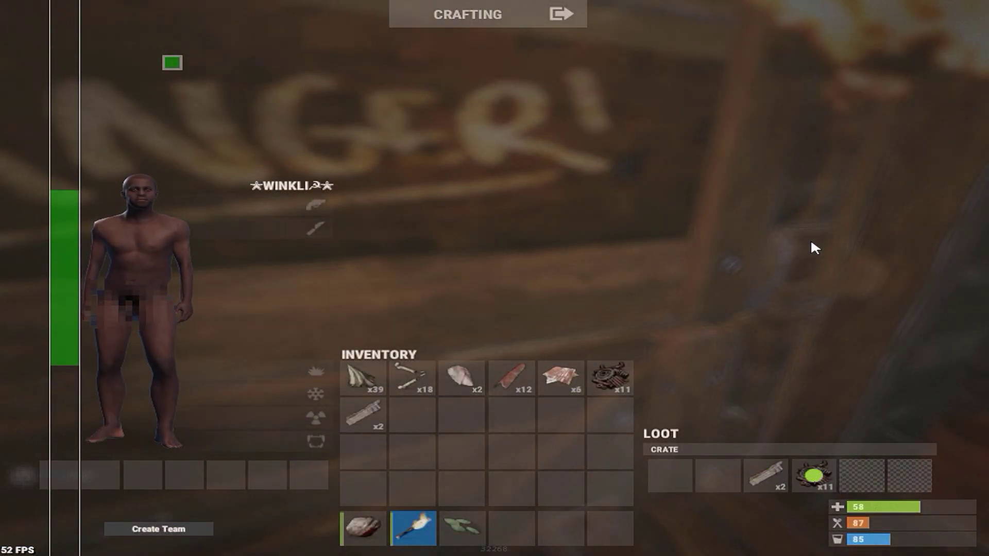
{"action": "key", "text": "Tab"}
{"action": "key", "text": "s"}
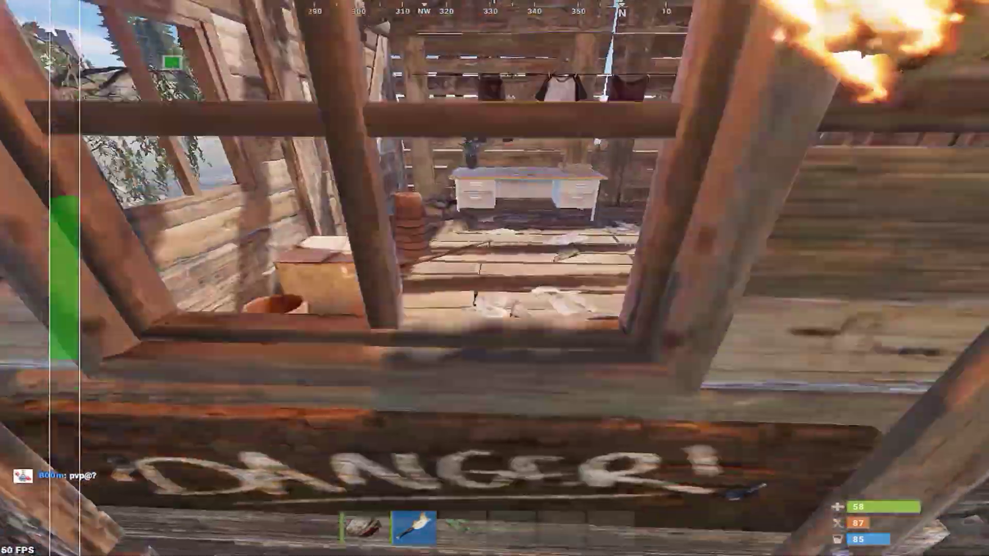
Step: Follow the boardwalk around the cabin, past the radiation warning sign and across the gaps in the planks
{"action": "key", "text": "space"}
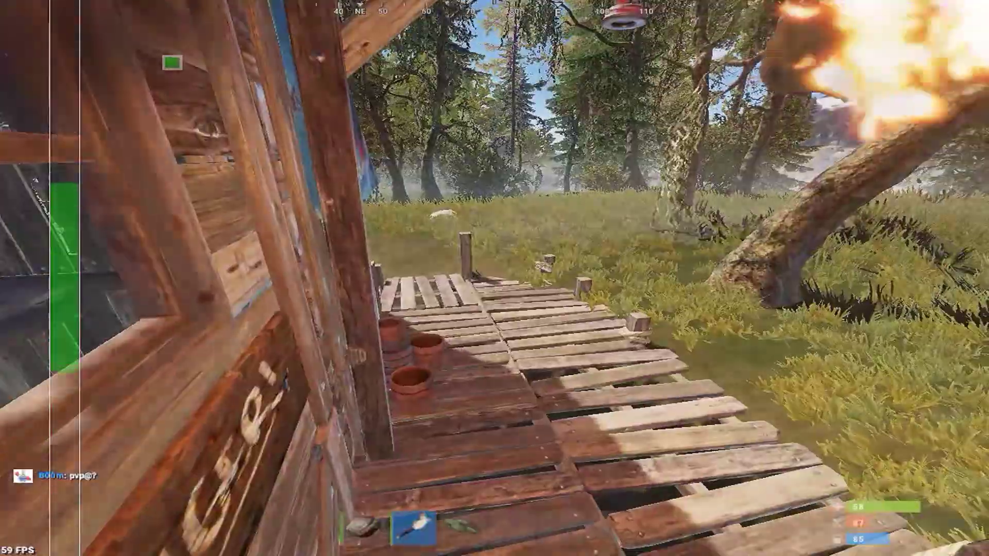
{"action": "key", "text": "w"}
{"action": "key", "text": "w"}
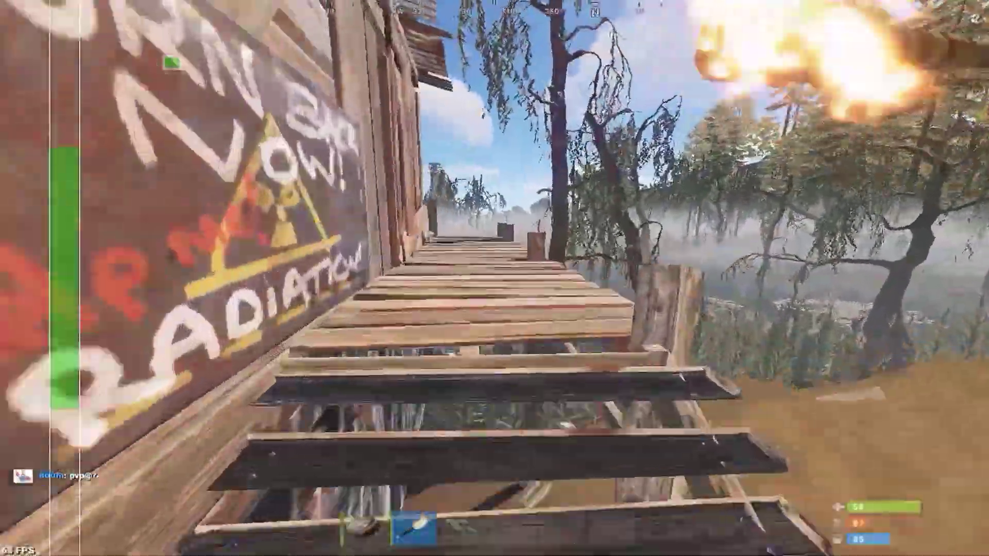
{"action": "key", "text": "w"}
{"action": "key", "text": "space"}
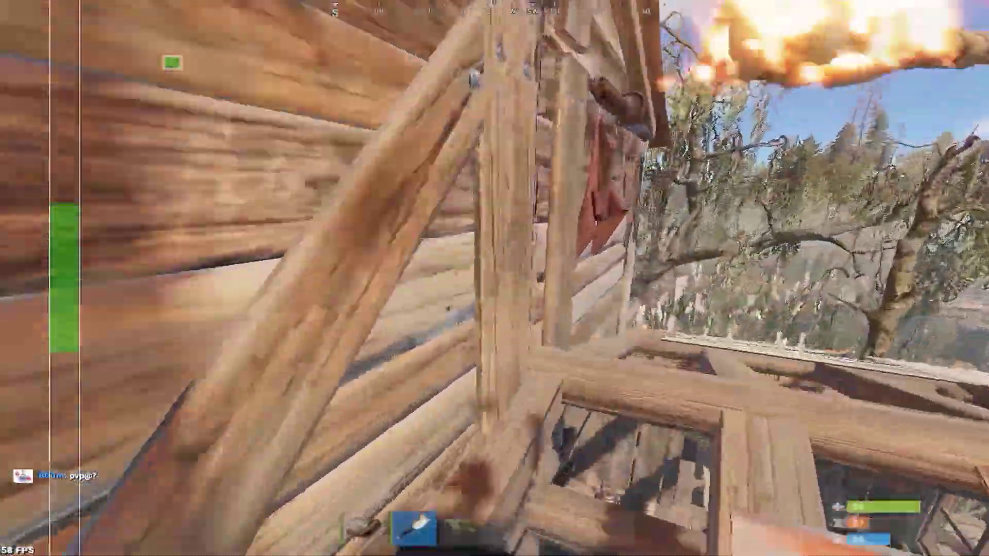
{"action": "key", "text": "w"}
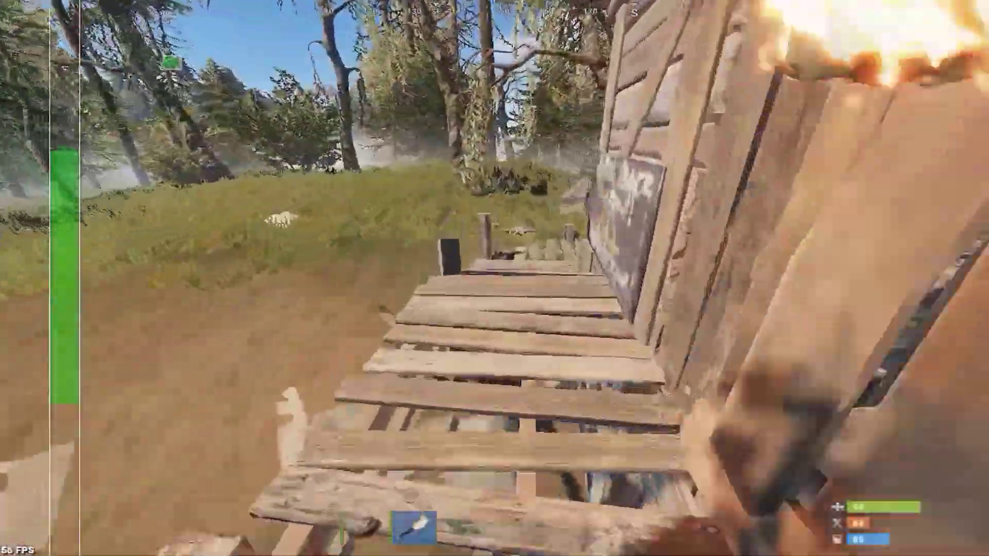
{"action": "key", "text": "w"}
Step: Leave the cabin and run across the grass, past the fallen logs, towards the forest
{"action": "key", "text": "w"}
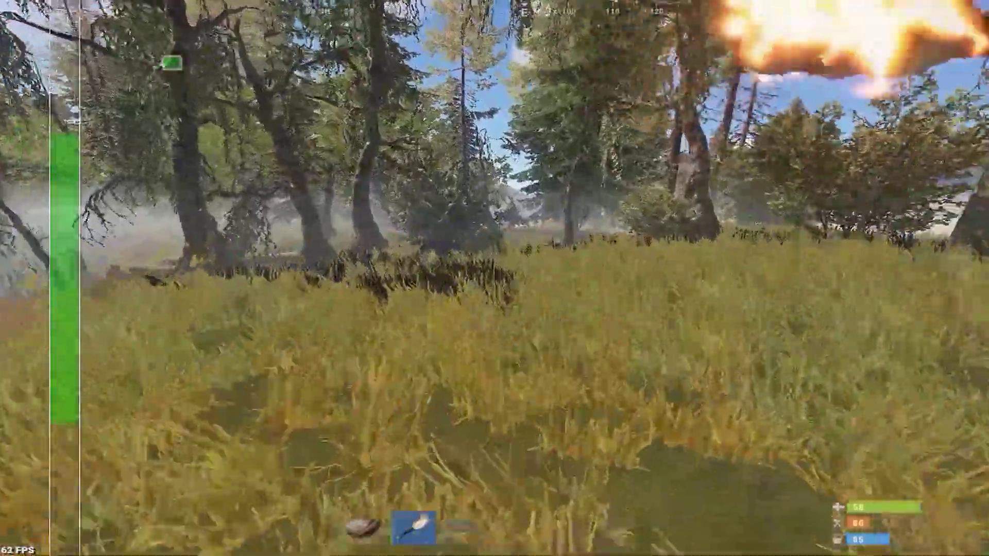
{"action": "key", "text": "w"}
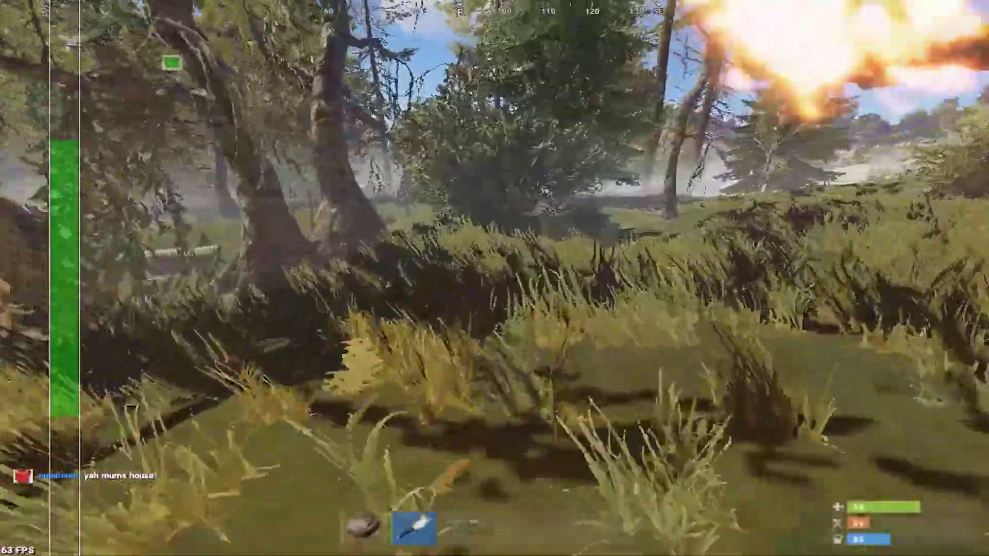
{"action": "key", "text": "w"}
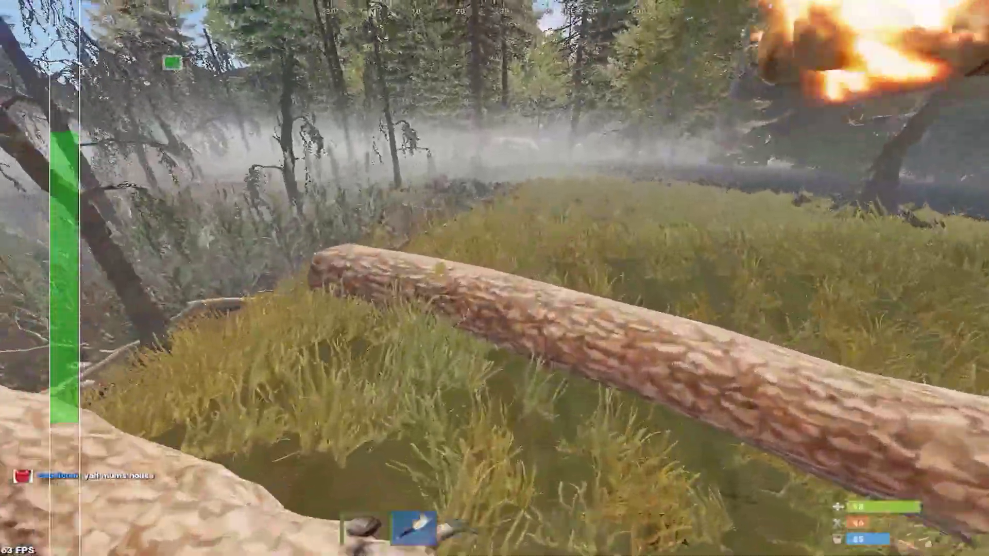
{"action": "key", "text": "w"}
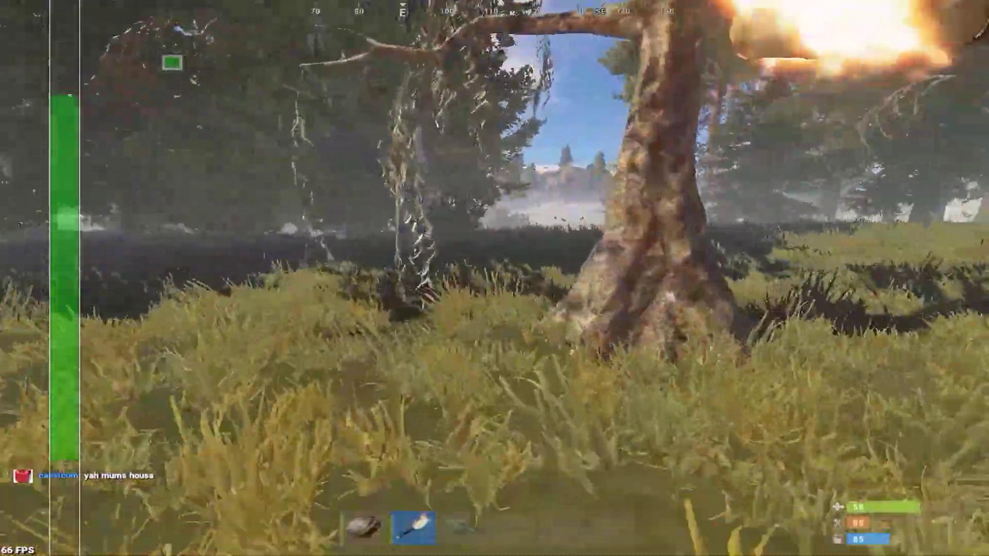
{"action": "key", "text": "w"}
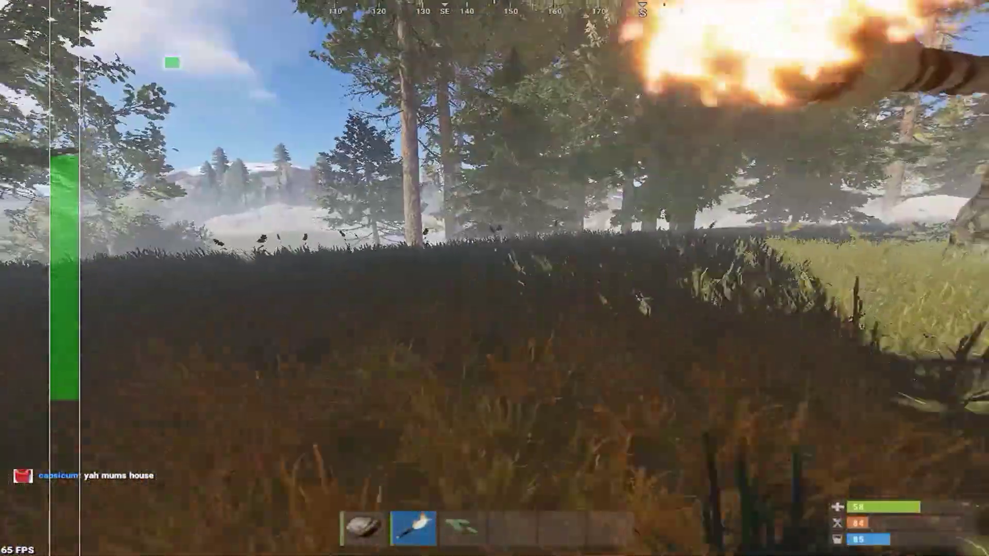
{"action": "key", "text": "w"}
Step: Run through the shaded forest to the large boulders and jump past them
{"action": "key", "text": "w"}
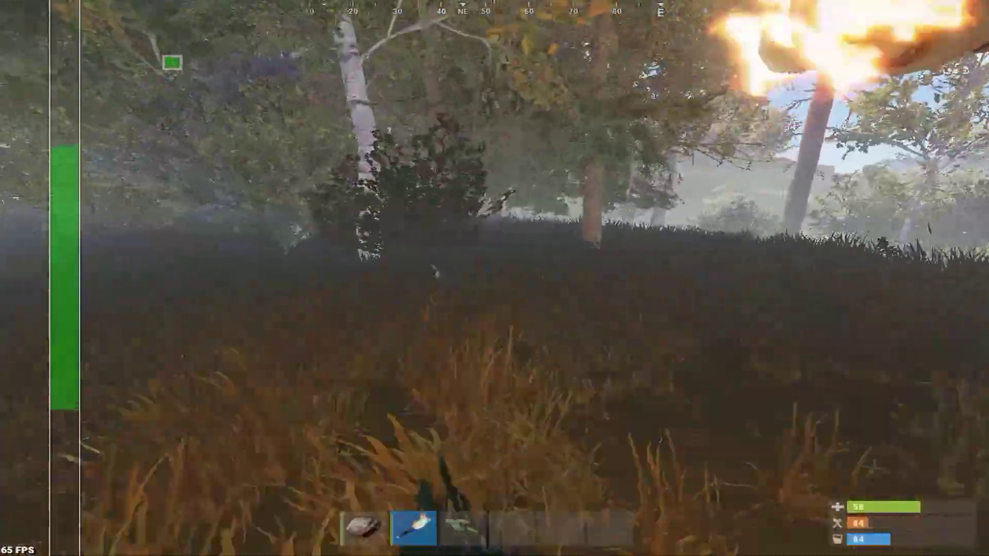
{"action": "key", "text": "w"}
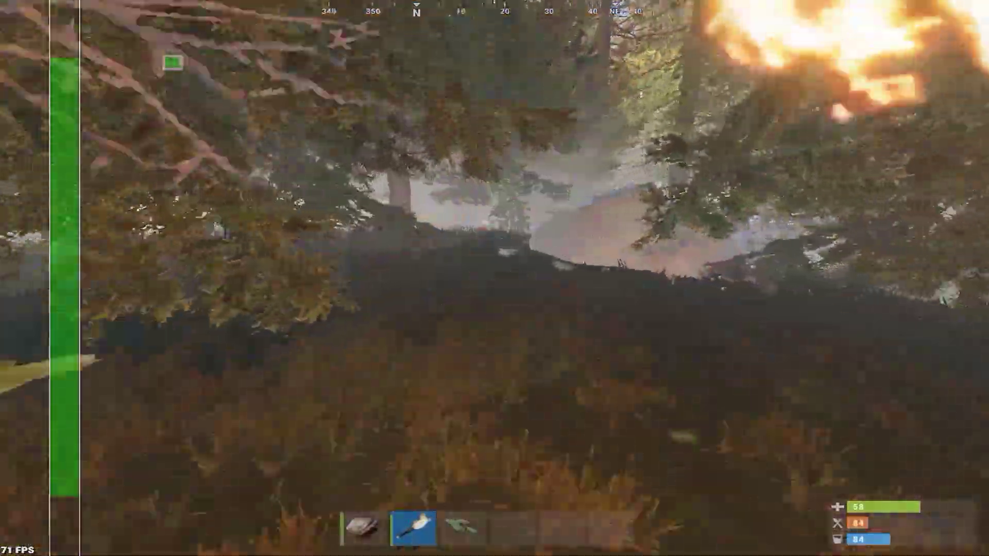
{"action": "key", "text": "w"}
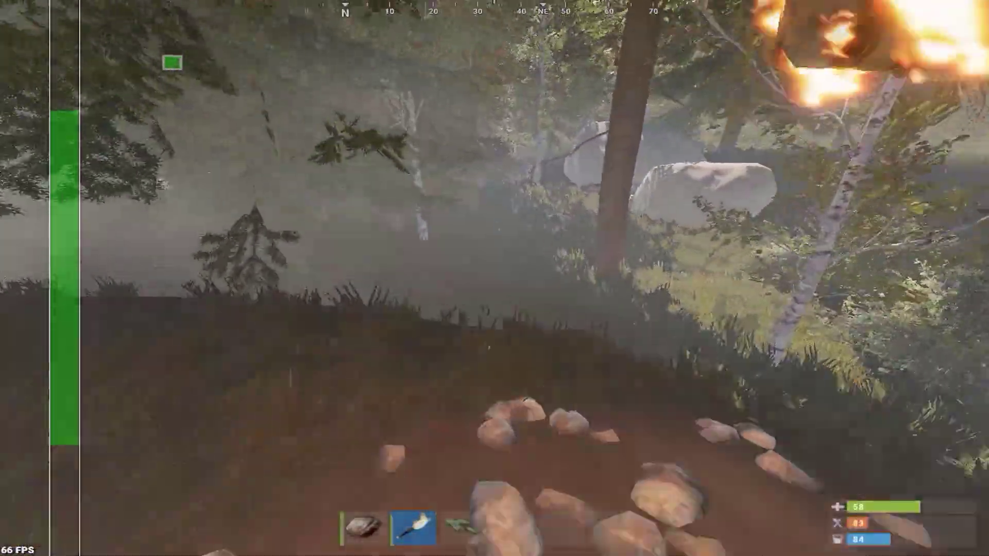
{"action": "key", "text": "w"}
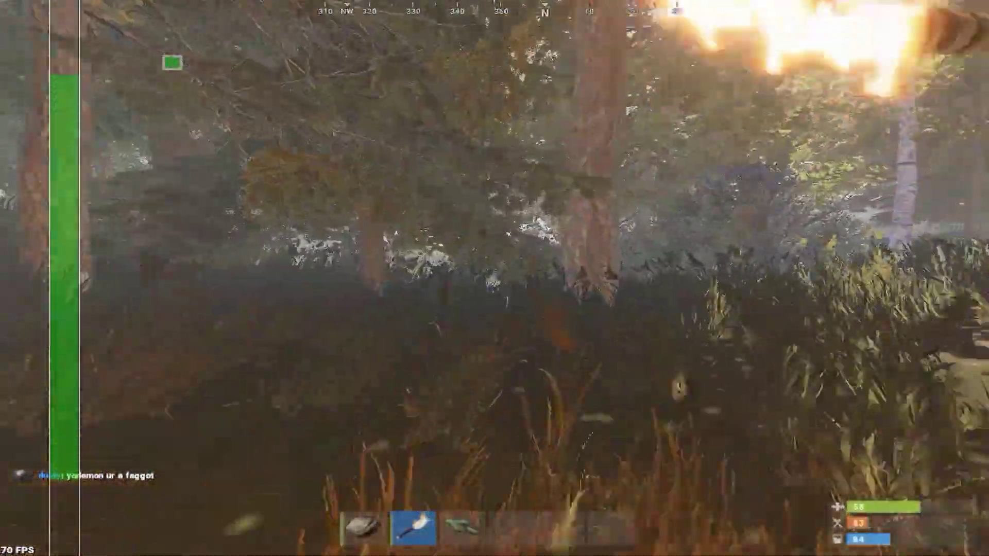
{"action": "key", "text": "w"}
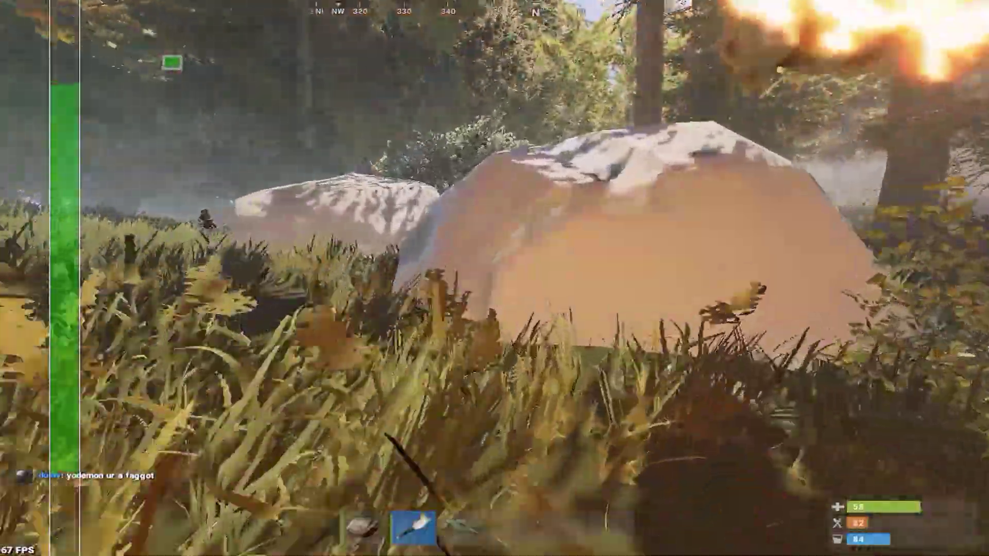
{"action": "key", "text": "w"}
{"action": "key", "text": "space"}
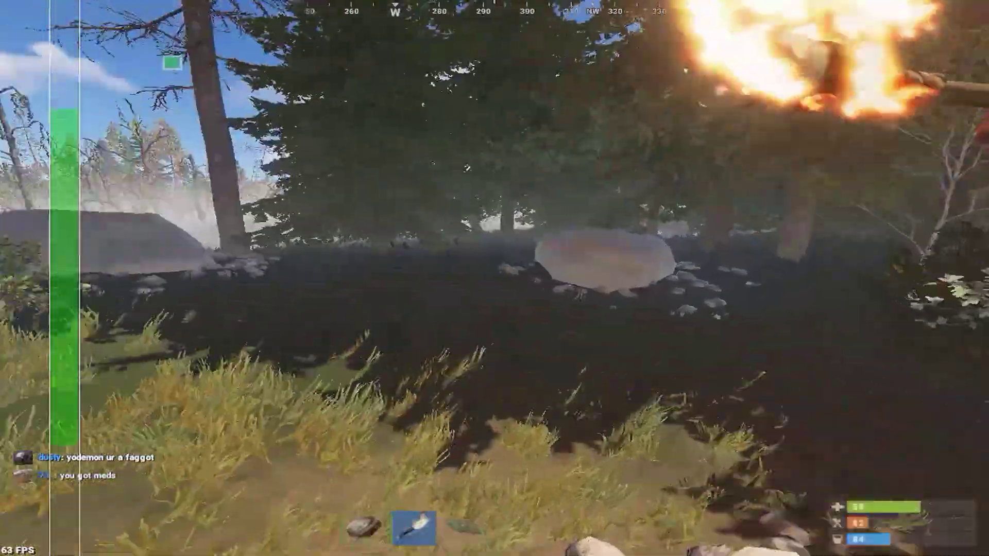
Step: Approach the fir trees, put out the torch and pick the mushrooms growing beneath them
{"action": "key", "text": "w"}
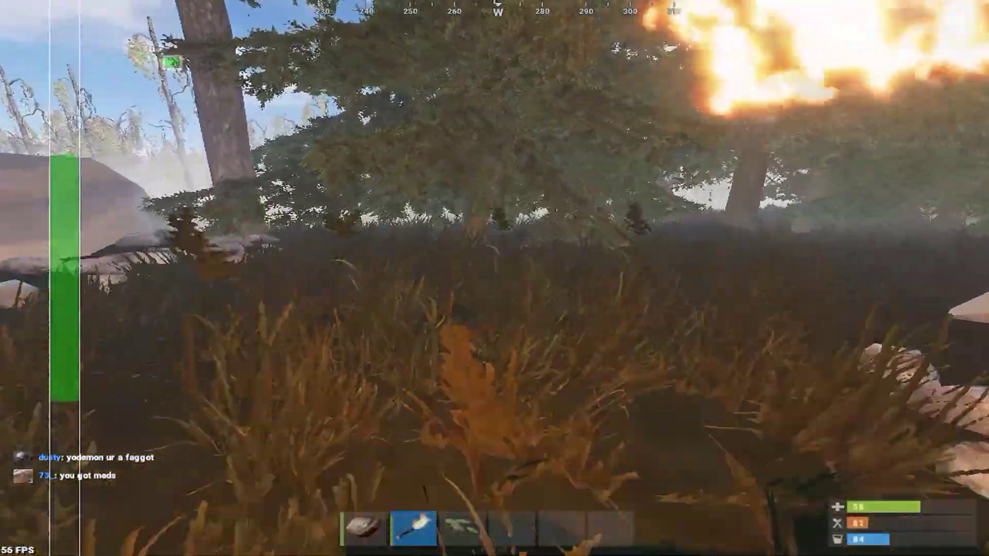
{"action": "right_click", "coordinate": [495, 278]}
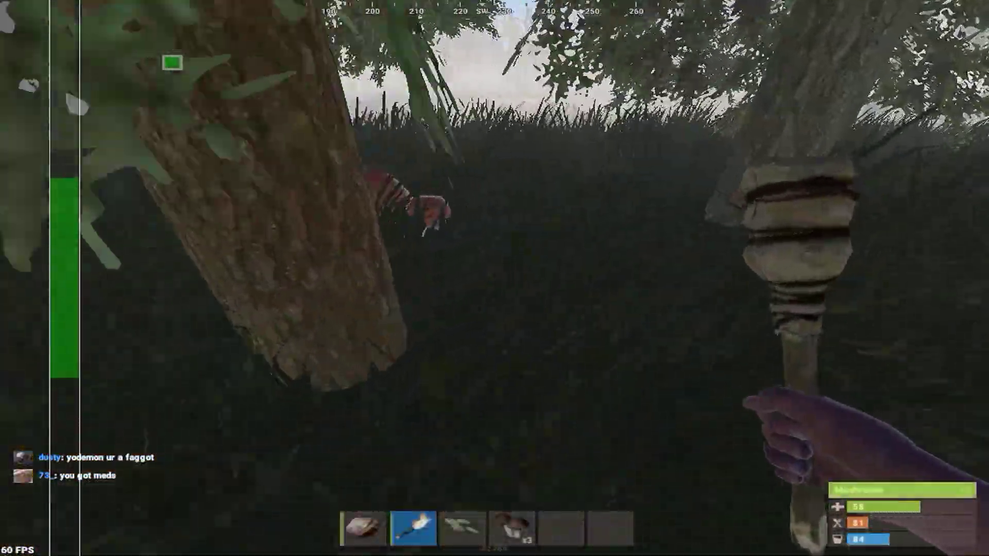
{"action": "key", "text": "e"}
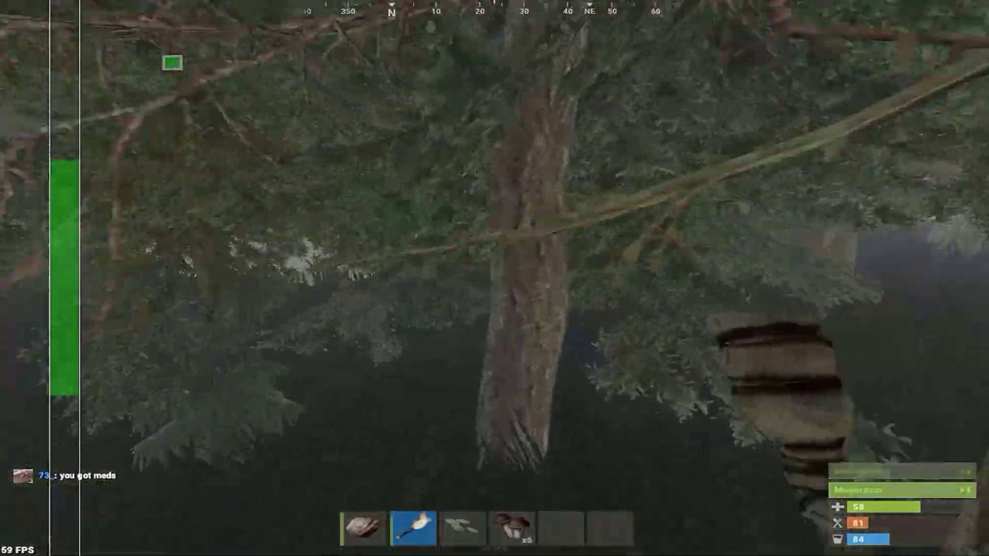
Step: Explore the shaded forest floor around the boulders, toggling the torch along the way
{"action": "key", "text": "w"}
{"action": "key", "text": "w"}
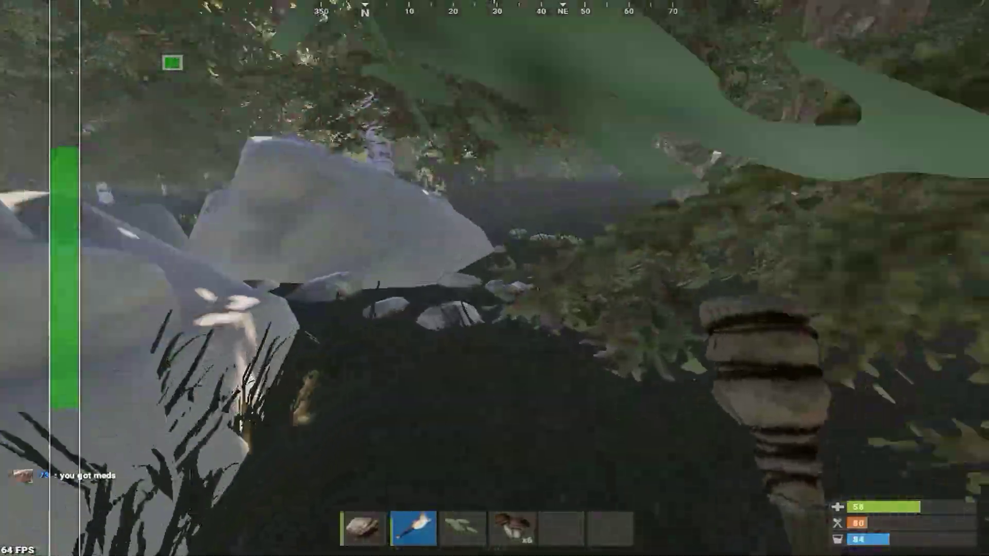
{"action": "key", "text": "w"}
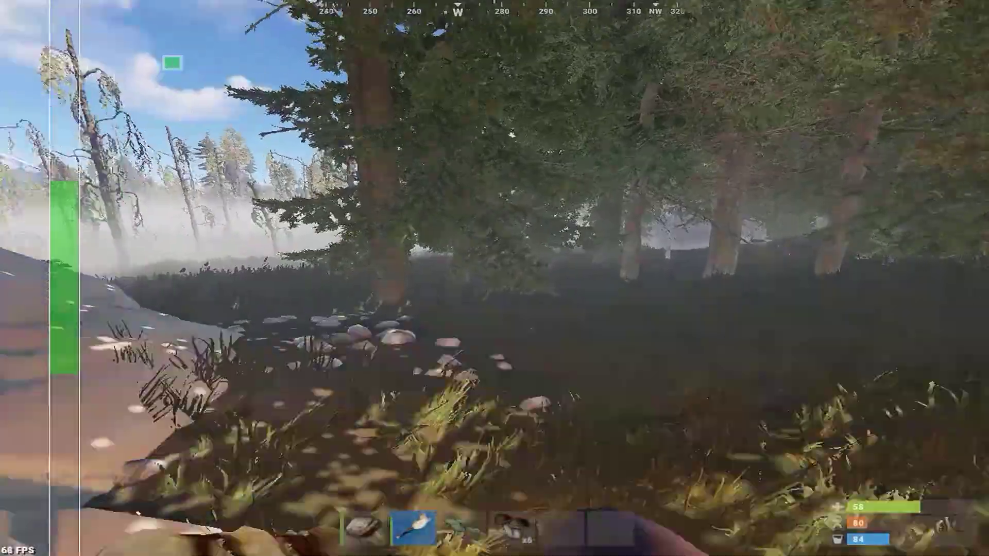
{"action": "right_click", "coordinate": [494, 278]}
{"action": "key", "text": "w"}
{"action": "right_click", "coordinate": [495, 278]}
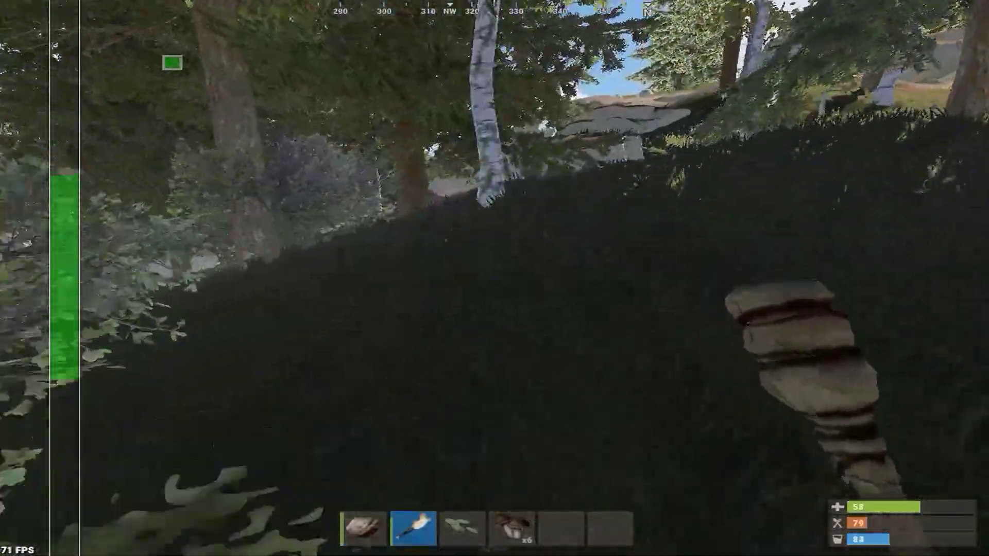
Step: Move on past the birch trees and gather the mushrooms near the small rocks
{"action": "key", "text": "w"}
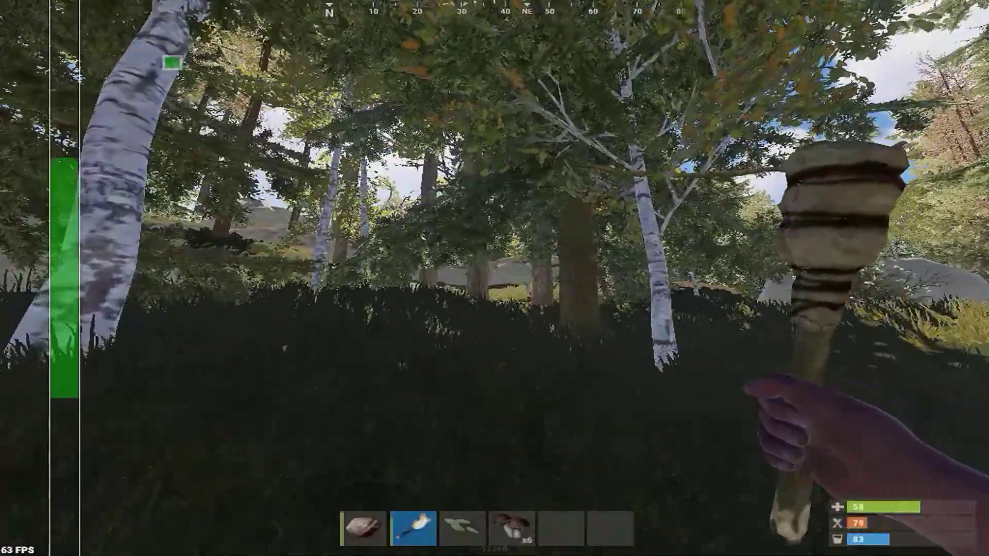
{"action": "key", "text": "w"}
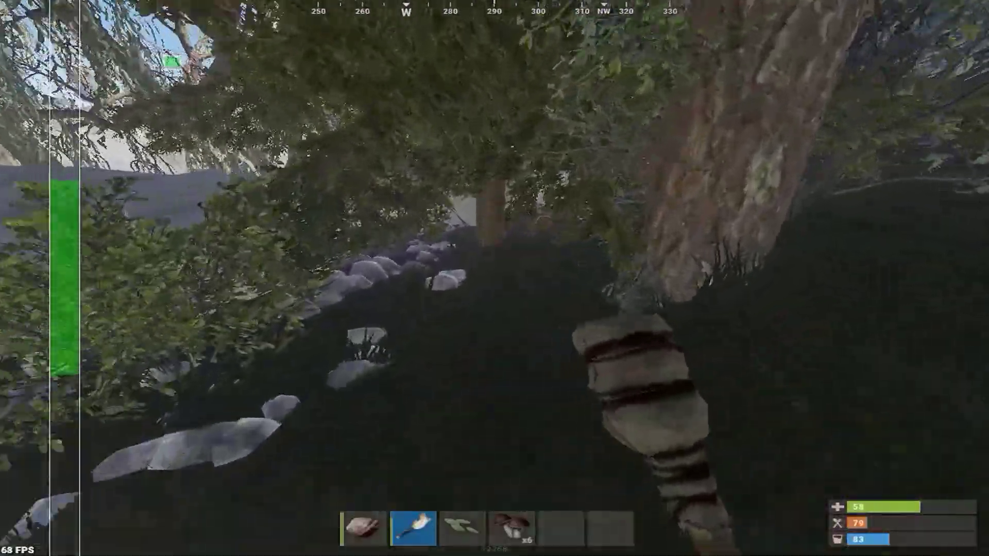
{"action": "key", "text": "e"}
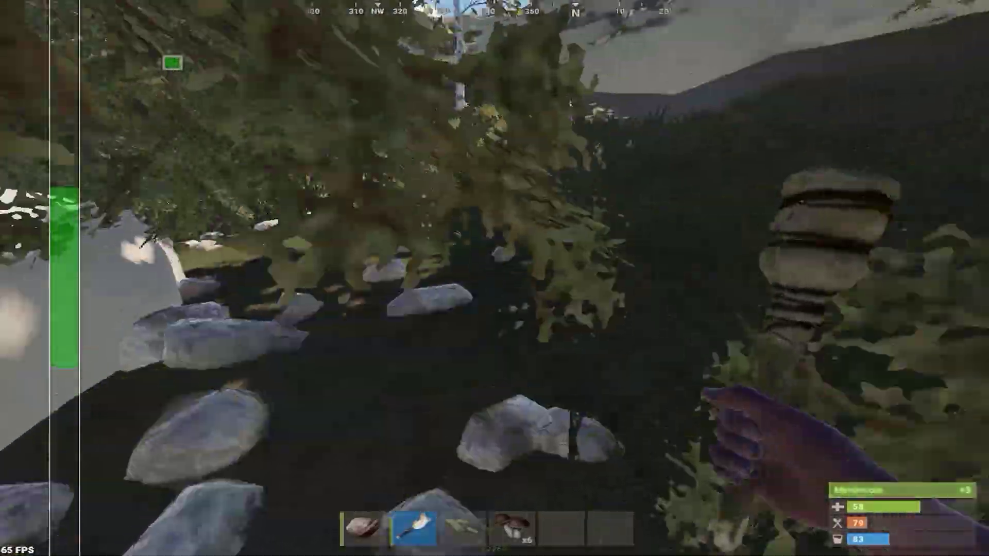
{"action": "key", "text": "w"}
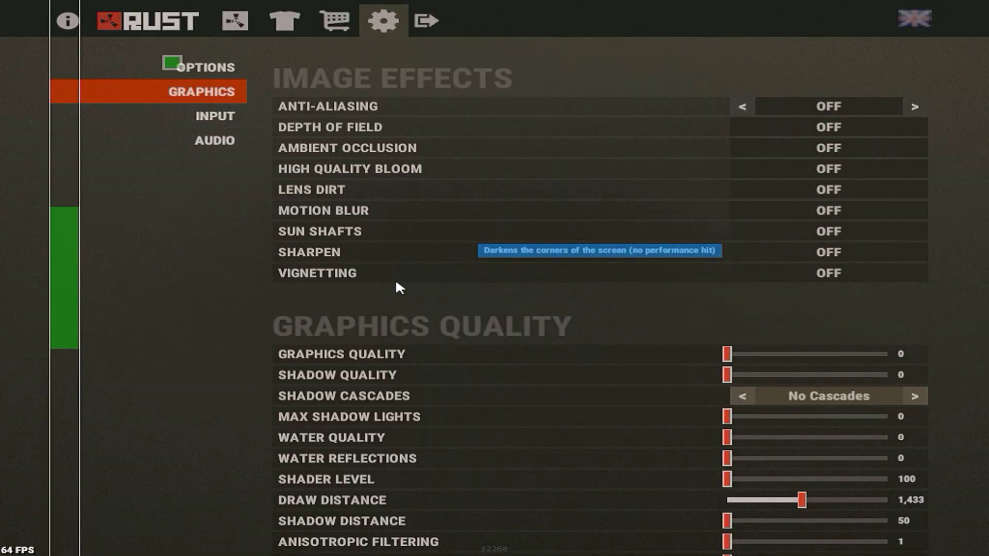
Step: Review the graphics settings from image effects and graphics quality through mesh quality, physics and experimental options
{"action": "scroll", "coordinate": [552, 155], "scroll_direction": "down", "scroll_amount": 1}
{"action": "scroll", "coordinate": [552, 155], "scroll_direction": "up", "scroll_amount": 1}
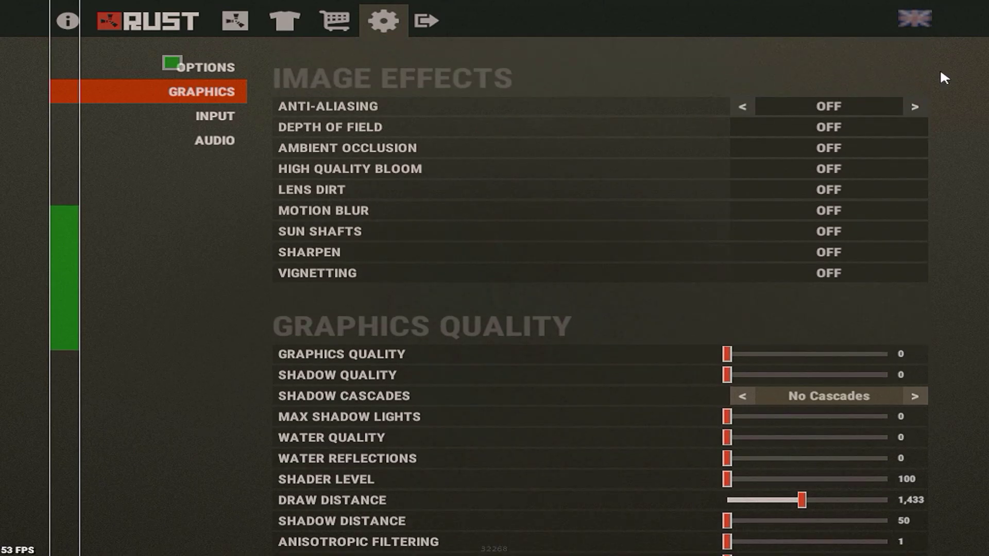
{"action": "scroll", "coordinate": [615, 333], "scroll_direction": "down", "scroll_amount": 2}
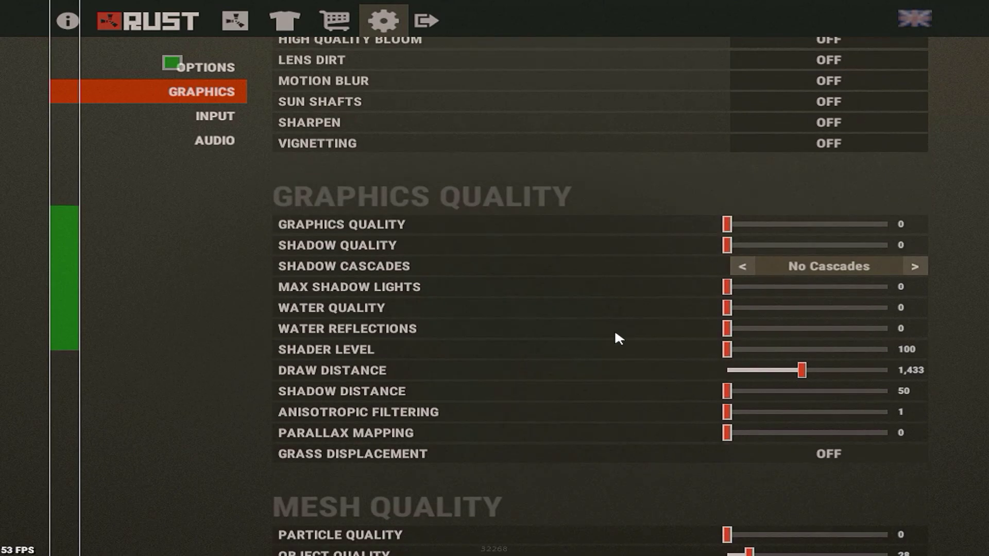
{"action": "scroll", "coordinate": [569, 375], "scroll_direction": "down", "scroll_amount": 5}
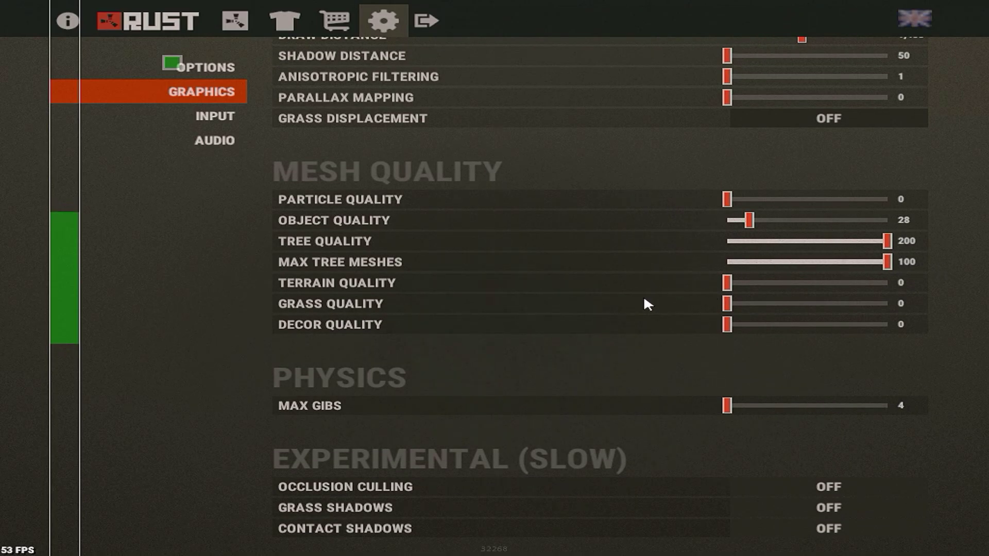
{"action": "scroll", "coordinate": [552, 412], "scroll_direction": "down", "scroll_amount": 1}
{"action": "scroll", "coordinate": [552, 412], "scroll_direction": "up", "scroll_amount": 7}
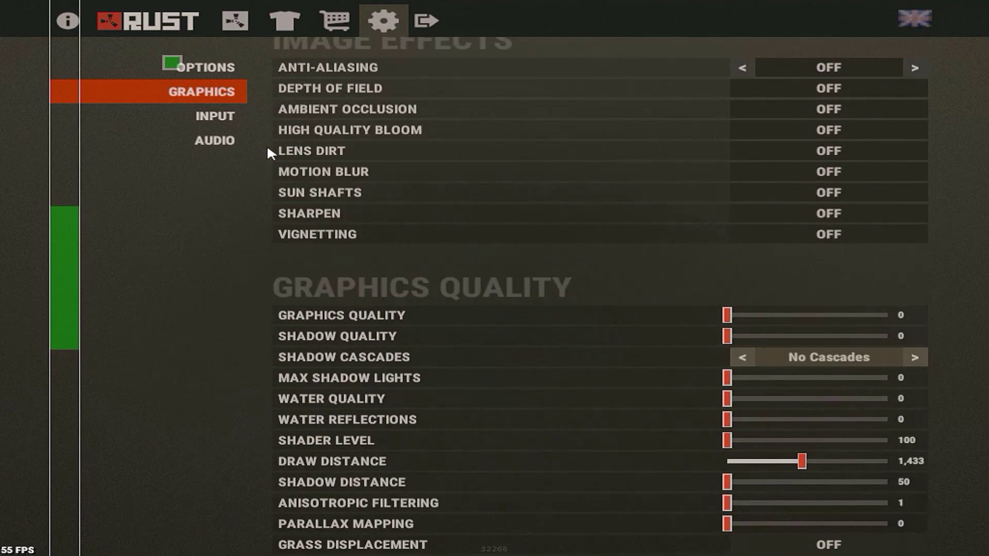
Step: Review the gameplay, user interface and censorship options, close the settings and return to the game
{"action": "left_click", "coordinate": [227, 115]}
{"action": "scroll", "coordinate": [502, 243], "scroll_direction": "down", "scroll_amount": 8}
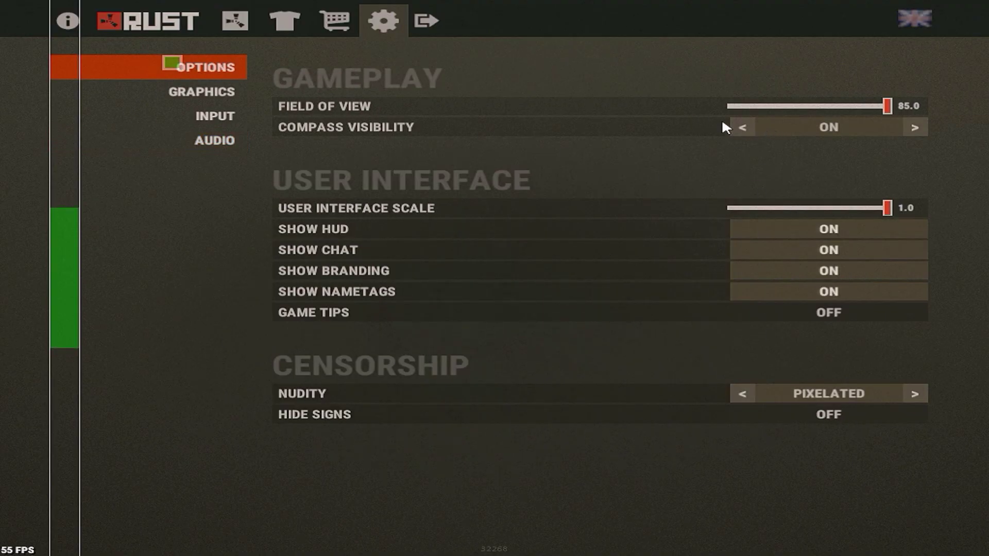
{"action": "key", "text": "Escape"}
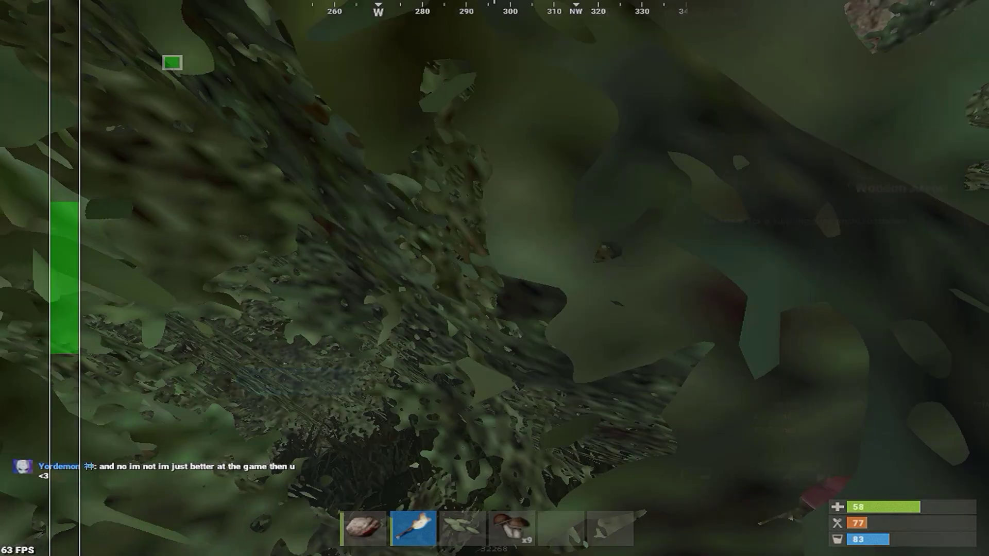
{"action": "key", "text": "Escape"}
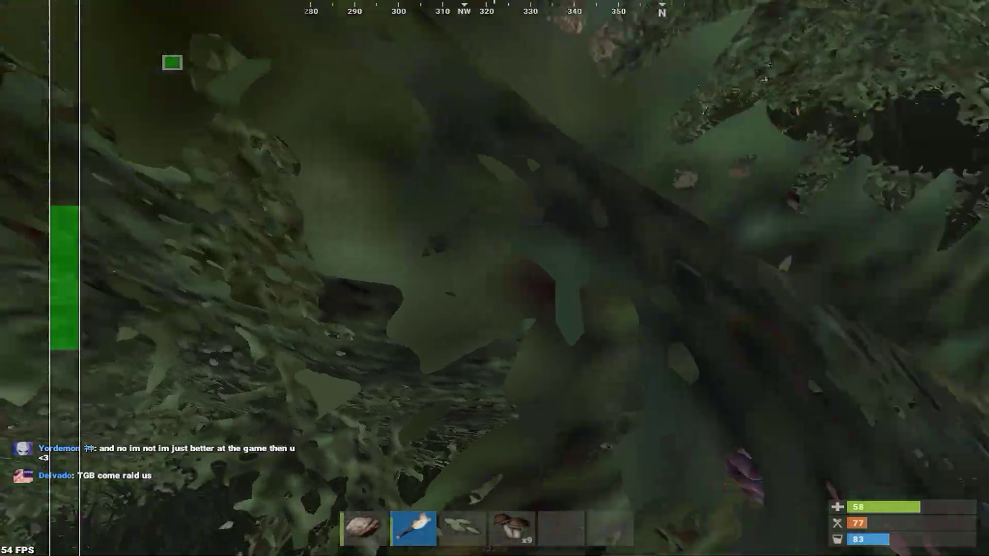
Step: Leave the dense foliage, equip the rock and run beneath the shaded trees to the birch at the meadow's edge
{"action": "key", "text": "w"}
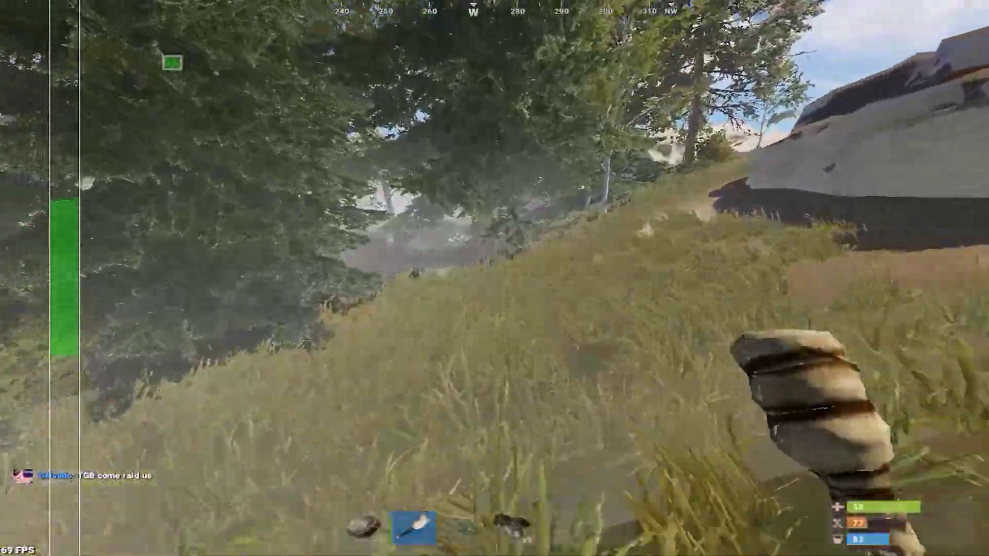
{"action": "key", "text": "4"}
{"action": "key", "text": "1"}
{"action": "key", "text": "w"}
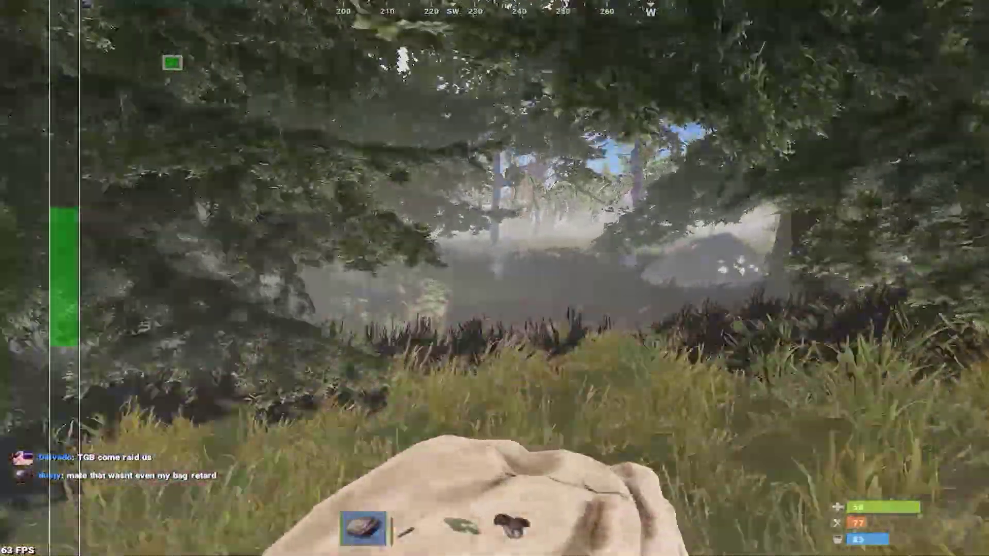
{"action": "key", "text": "w"}
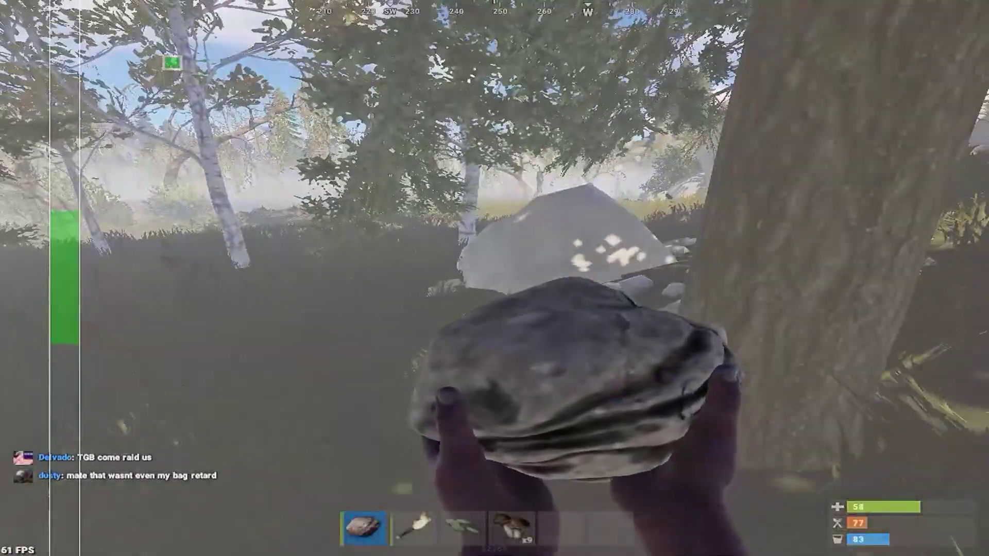
{"action": "key", "text": "w"}
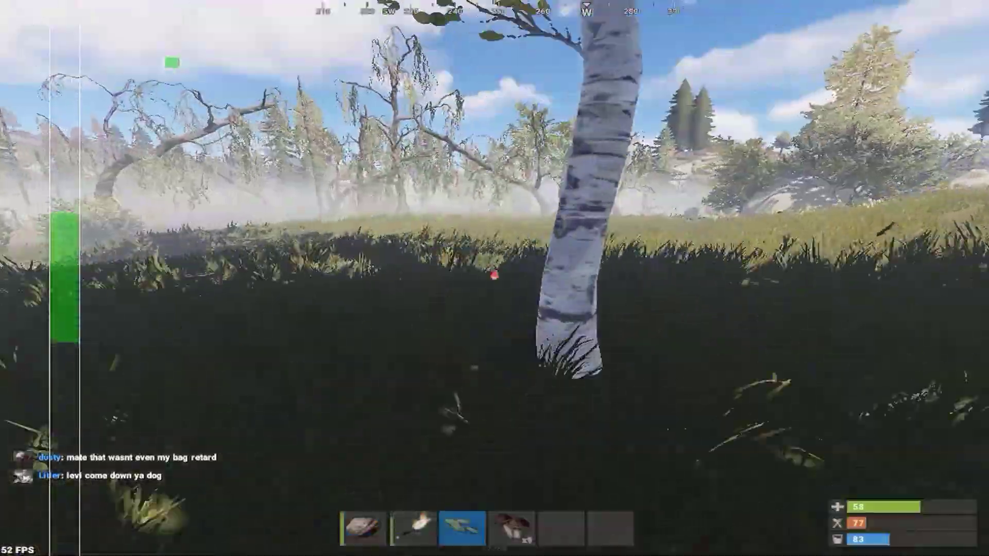
Step: Equip the mushrooms and eat several of them while running across the meadow and over the large boulder
{"action": "key", "text": "4"}
{"action": "key", "text": "w"}
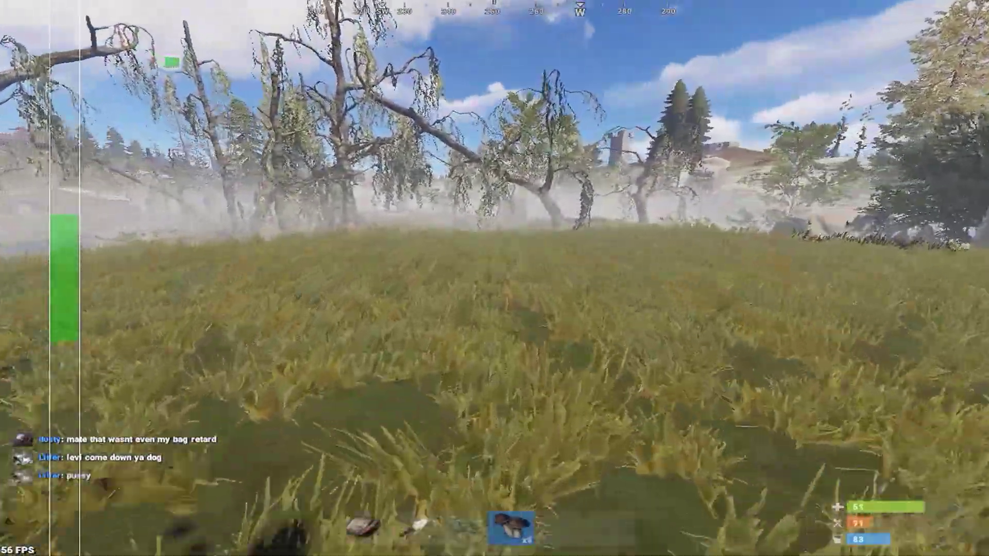
{"action": "key", "text": "w"}
{"action": "left_click", "coordinate": [494, 278]}
{"action": "key", "text": "w"}
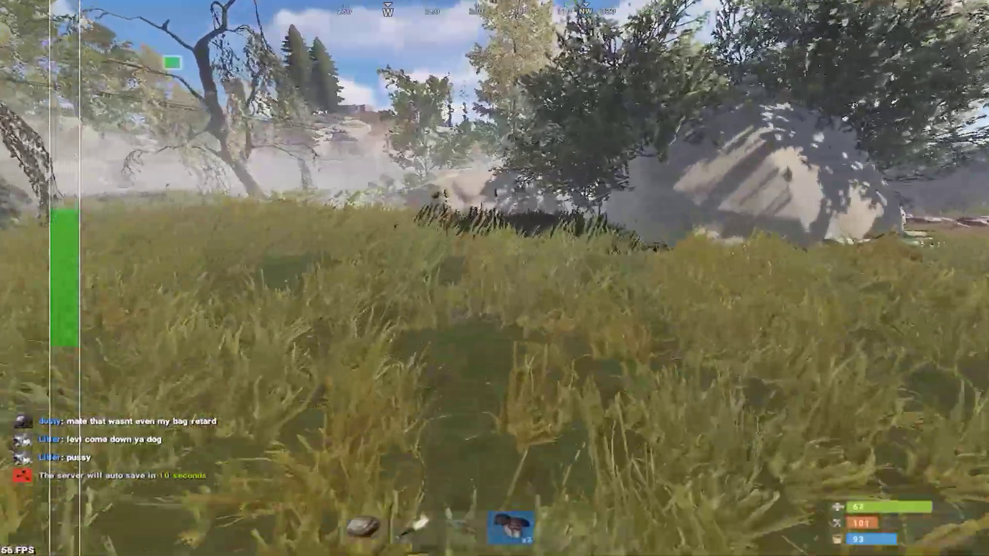
{"action": "key", "text": "w"}
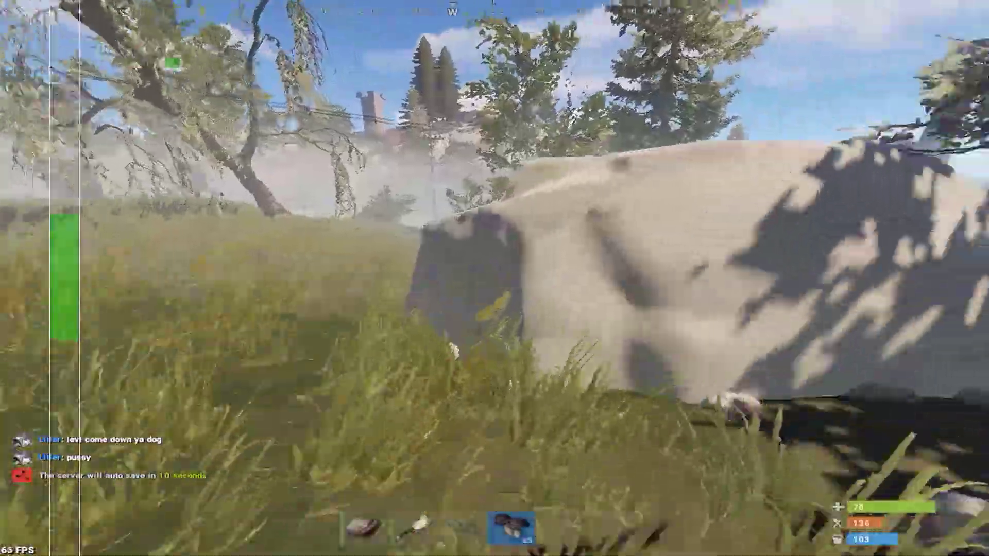
{"action": "key", "text": "space"}
{"action": "left_click", "coordinate": [494, 278]}
{"action": "key", "text": "w"}
{"action": "left_click", "coordinate": [494, 278]}
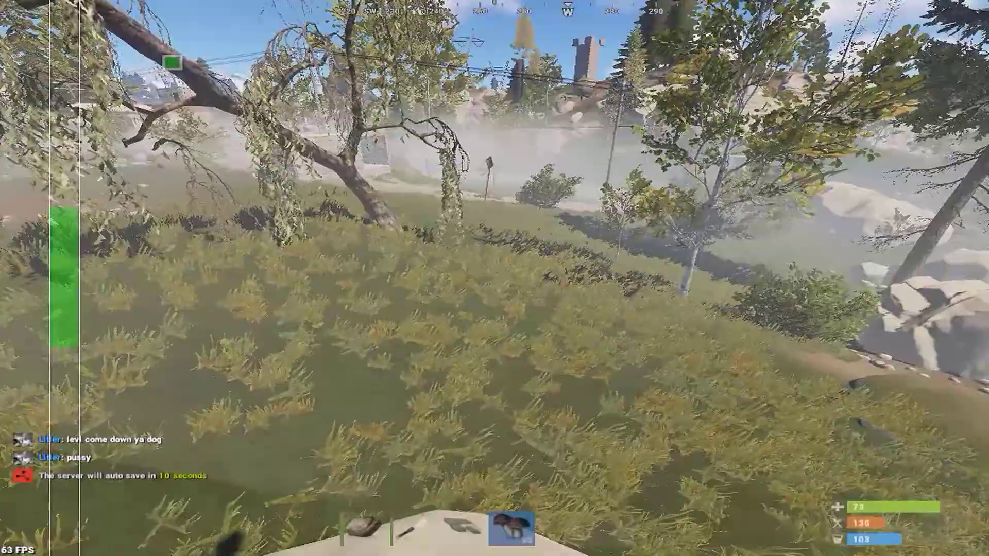
Step: Run down the grassy slope past the leaning willow, speak over voice chat and check the inventory beside the birch
{"action": "key", "text": "w"}
{"action": "key", "text": "v"}
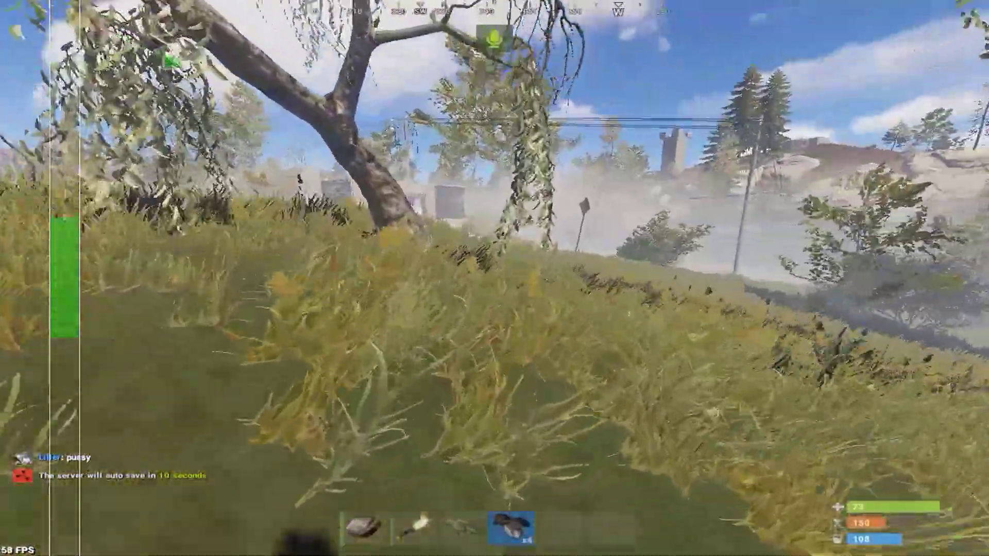
{"action": "key", "text": "w"}
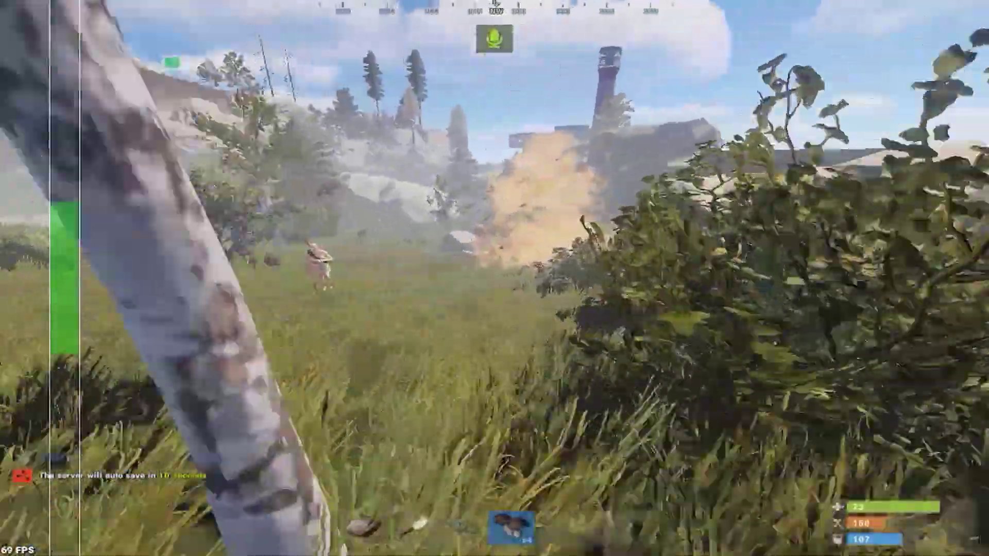
{"action": "key", "text": "Tab"}
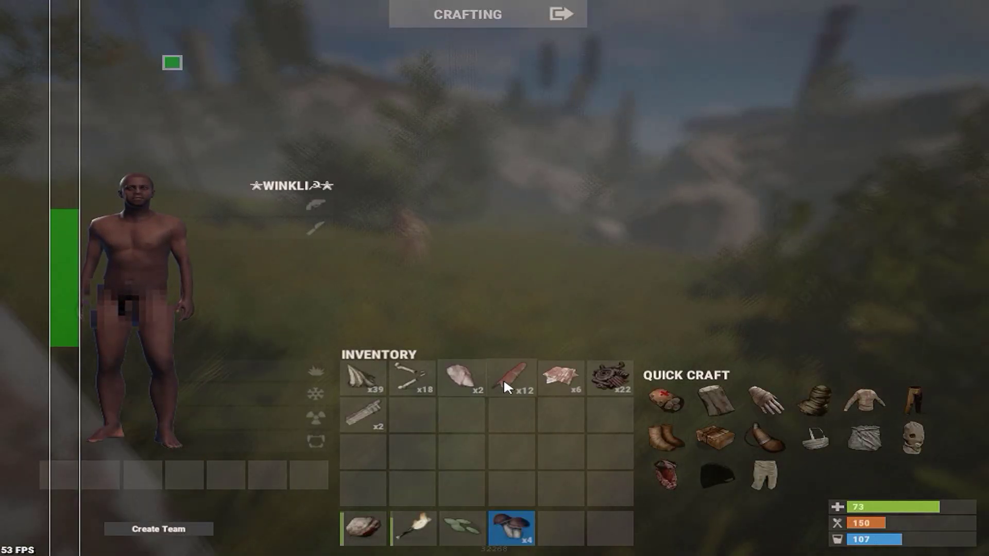
{"action": "key", "text": "Tab"}
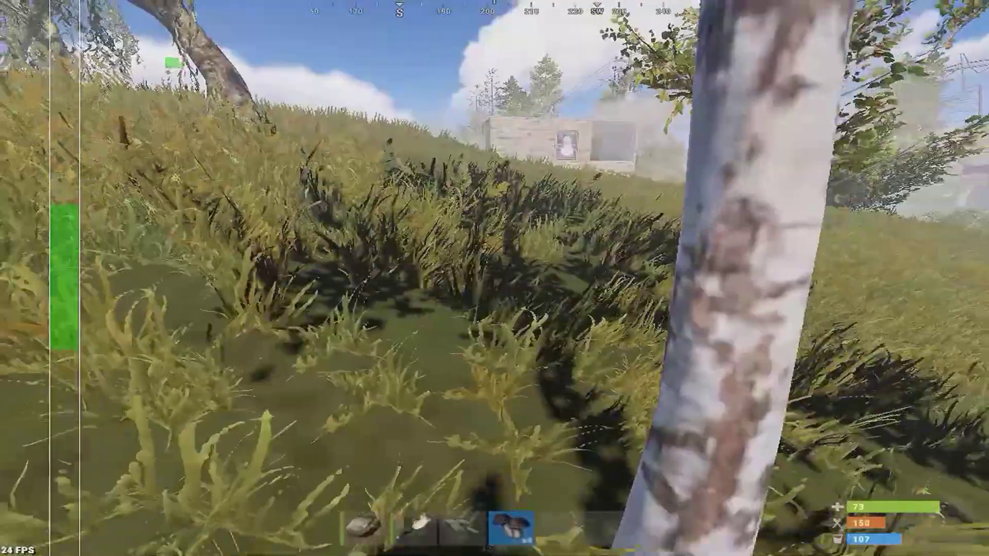
Step: Approach the other player, speak over voice chat and drop the cloth and bone fragments from the inventory
{"action": "key", "text": "w"}
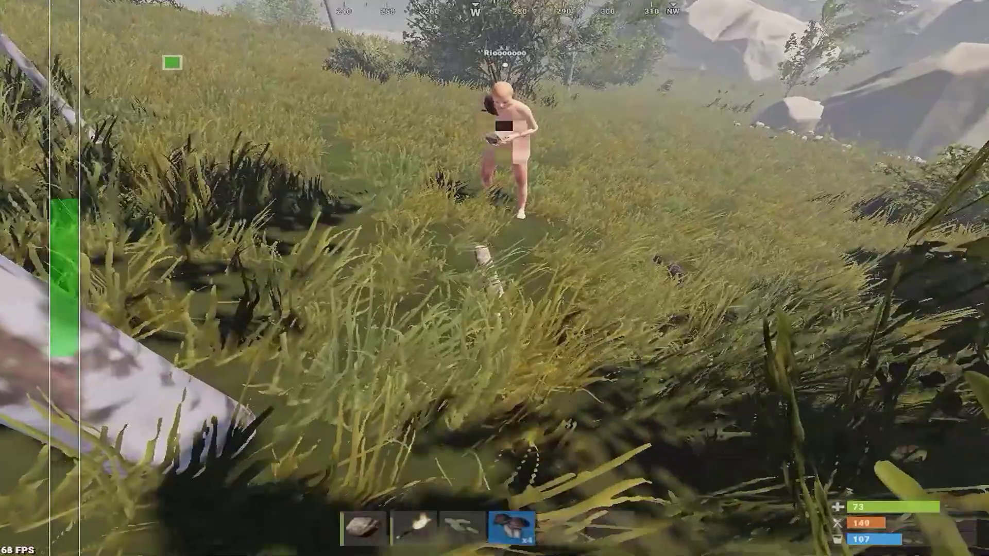
{"action": "key", "text": "v"}
{"action": "key", "text": "Tab"}
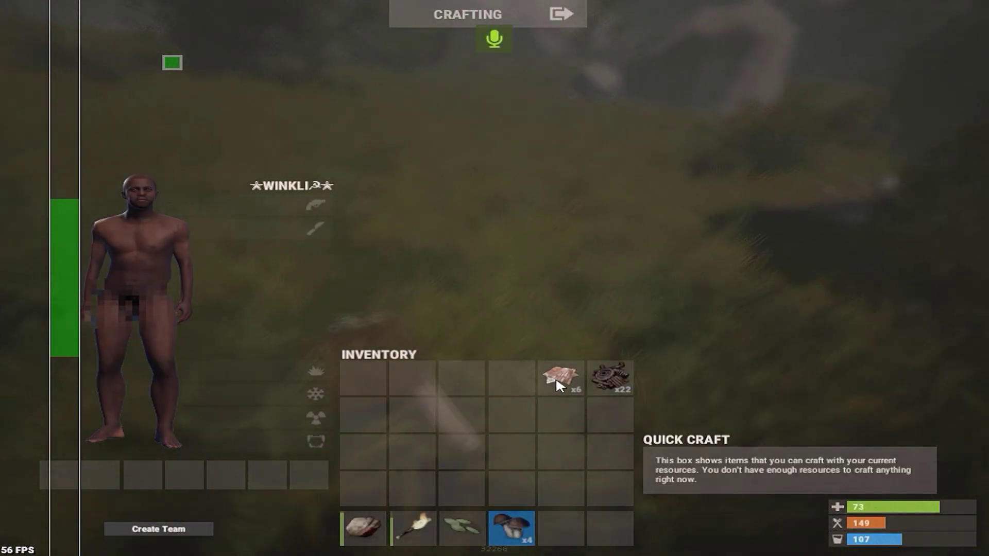
{"action": "key", "text": "Tab"}
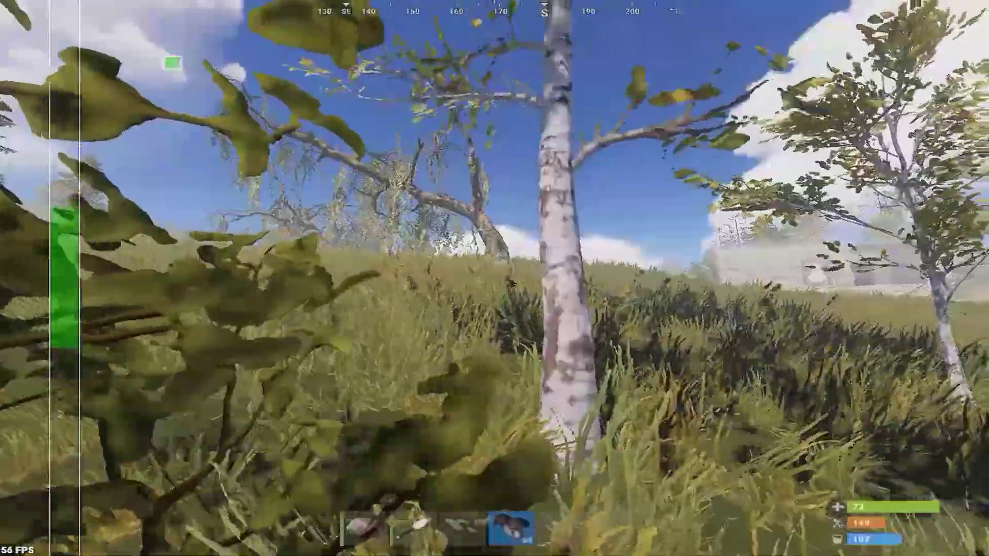
Step: Collect the wood, cloth and bone fragments in the grass and climb the slope to the stone building with the snowman picture
{"action": "key", "text": "w"}
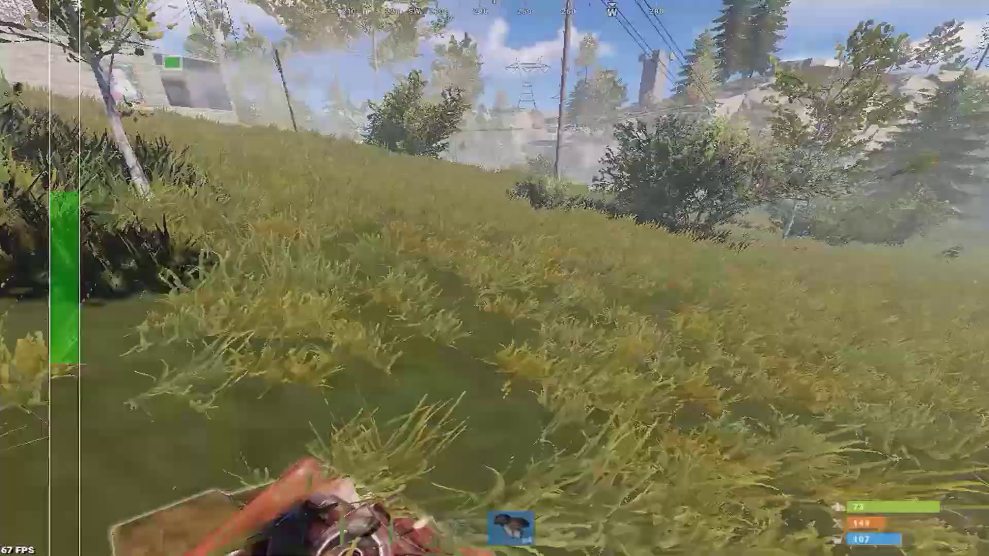
{"action": "key", "text": "v"}
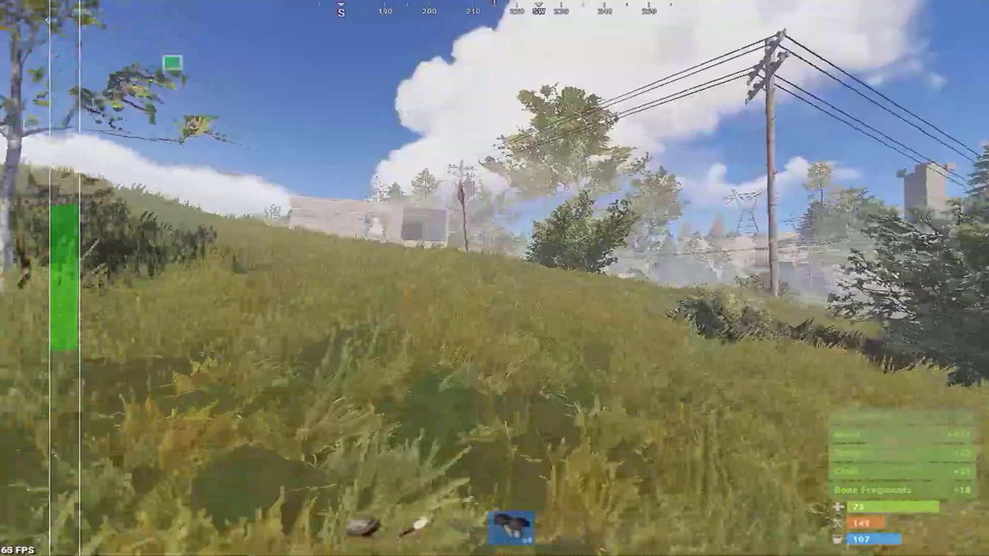
{"action": "key", "text": "w"}
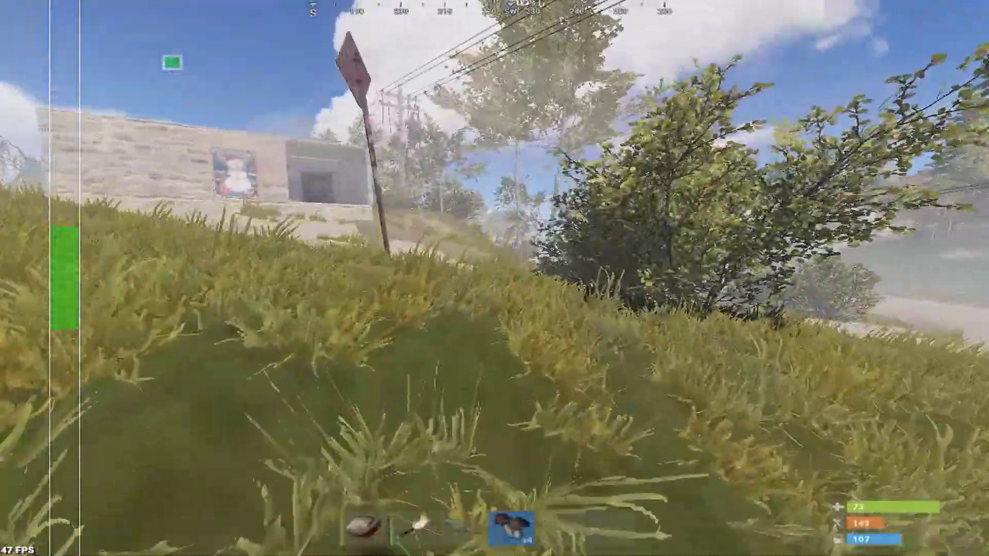
{"action": "key", "text": "w"}
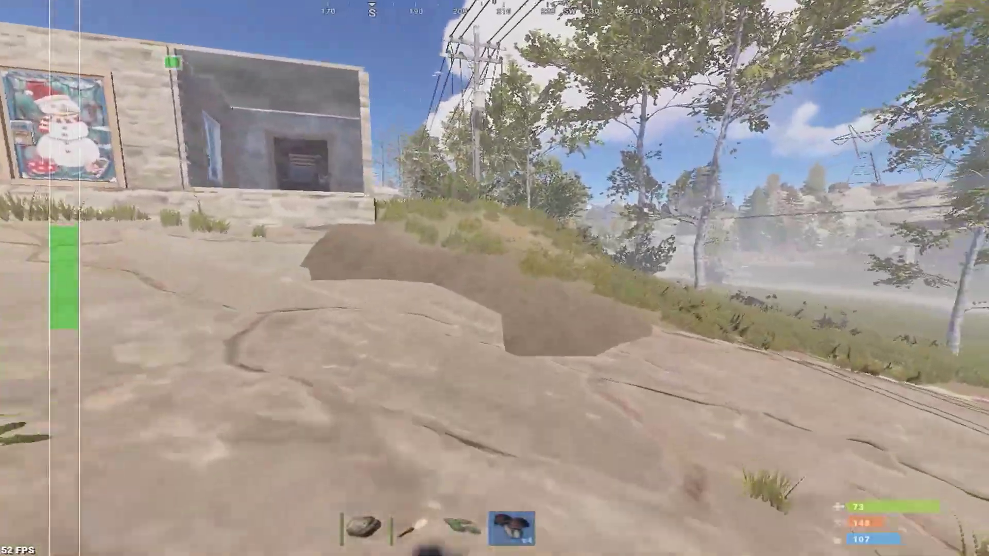
Step: Check the inventory and push through the bushes beside the utility pole onto the dirt road, talking over voice chat
{"action": "key", "text": "Tab"}
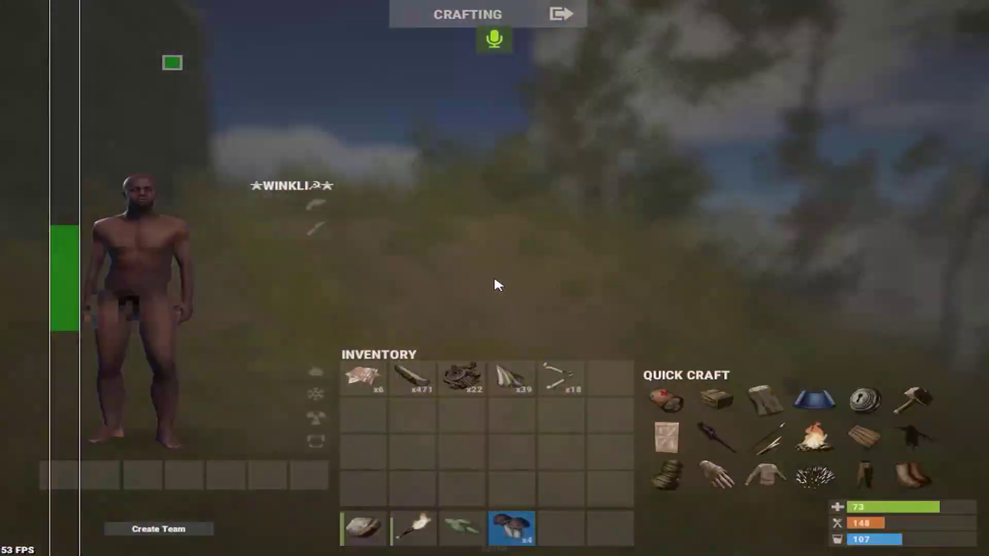
{"action": "key", "text": "Tab"}
{"action": "key", "text": "w"}
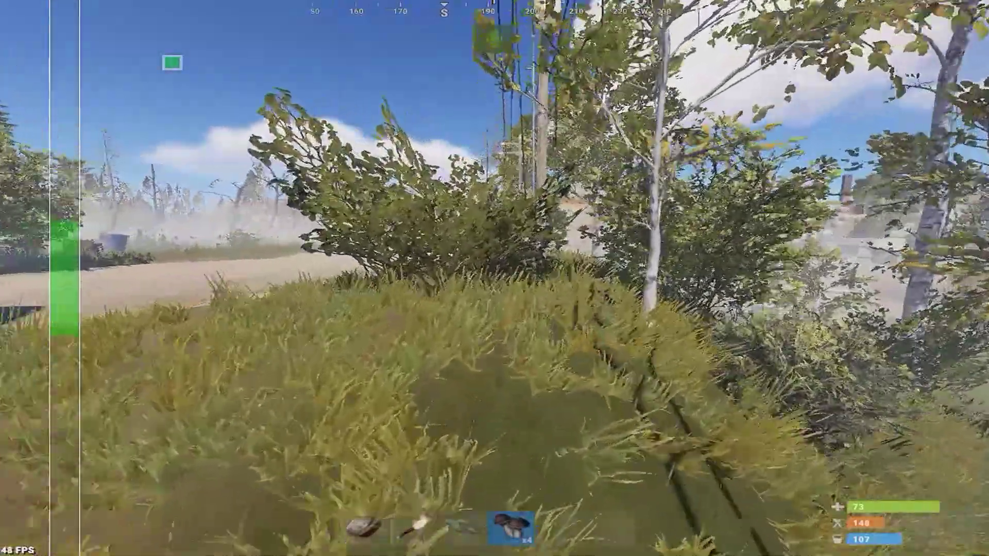
{"action": "key", "text": "w"}
{"action": "key", "text": "v"}
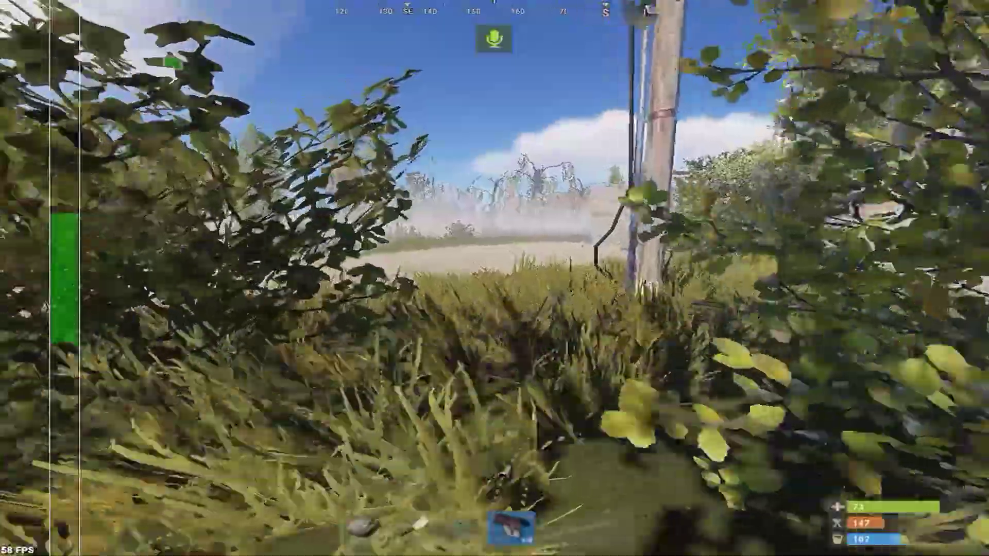
{"action": "key", "text": "w"}
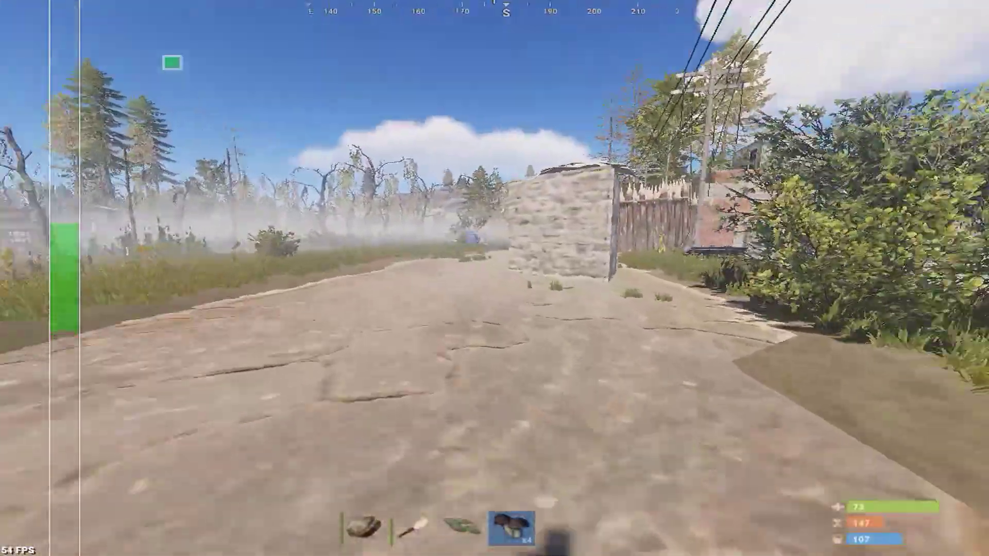
Step: Run to the stone wall on the road and drop the wood, cloth and other gathered materials beside it
{"action": "key", "text": "w"}
{"action": "key", "text": "Tab"}
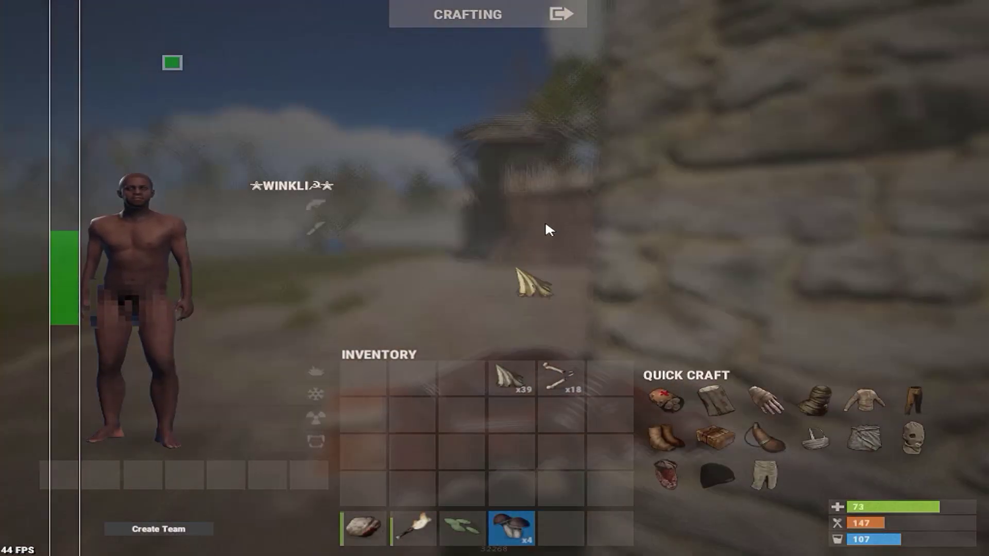
{"action": "key", "text": "Tab"}
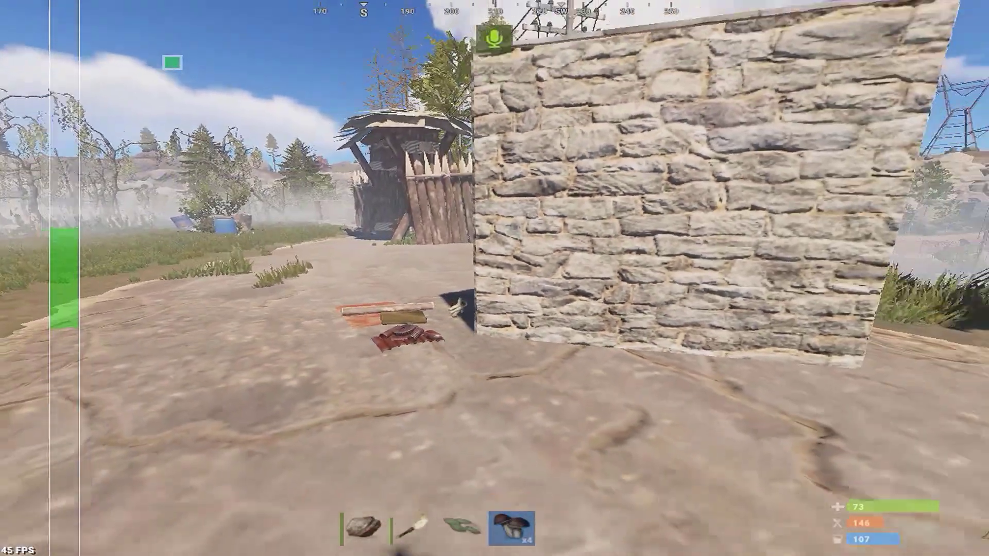
Step: Run back along the road, past the roadside bushes and on through the misty marsh
{"action": "key", "text": "w"}
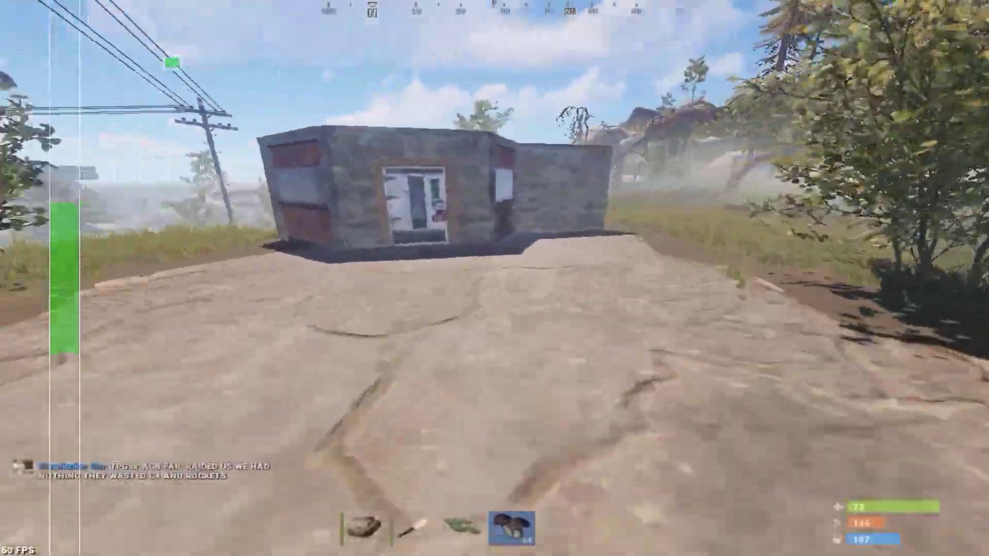
{"action": "key", "text": "w"}
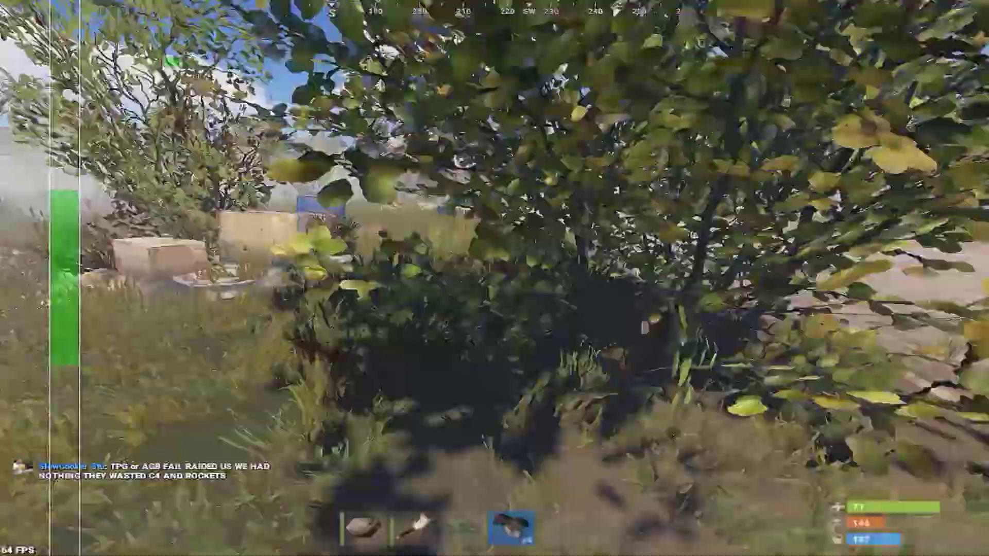
{"action": "key", "text": "w"}
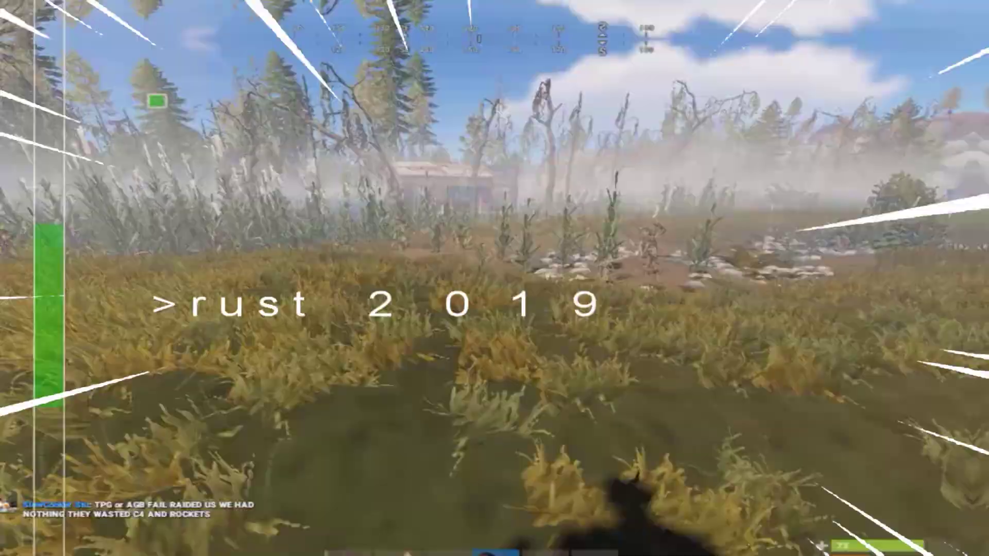
{"action": "key", "text": "w"}
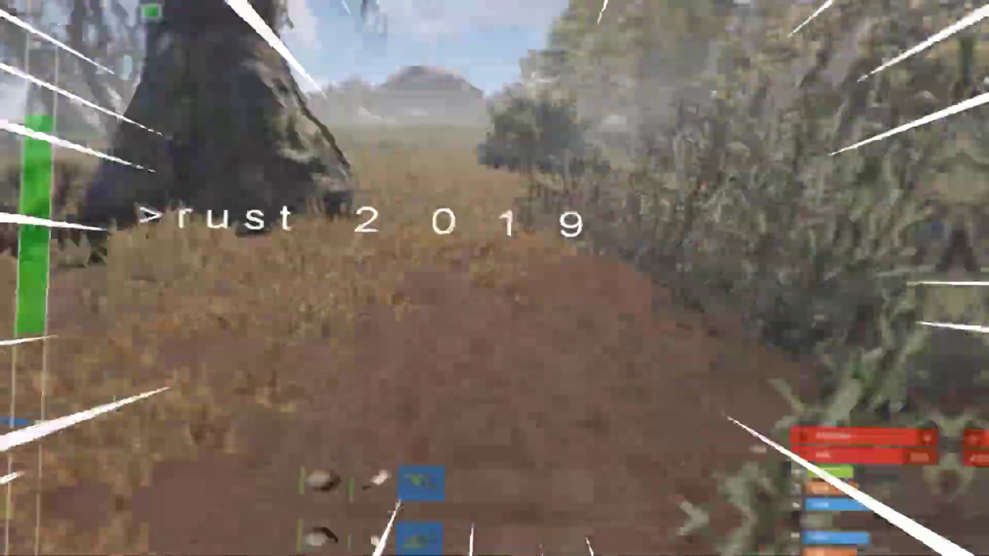
Step: Run through the bushes into the misty swamp, switching from the rock to the torch
{"action": "key", "text": "w"}
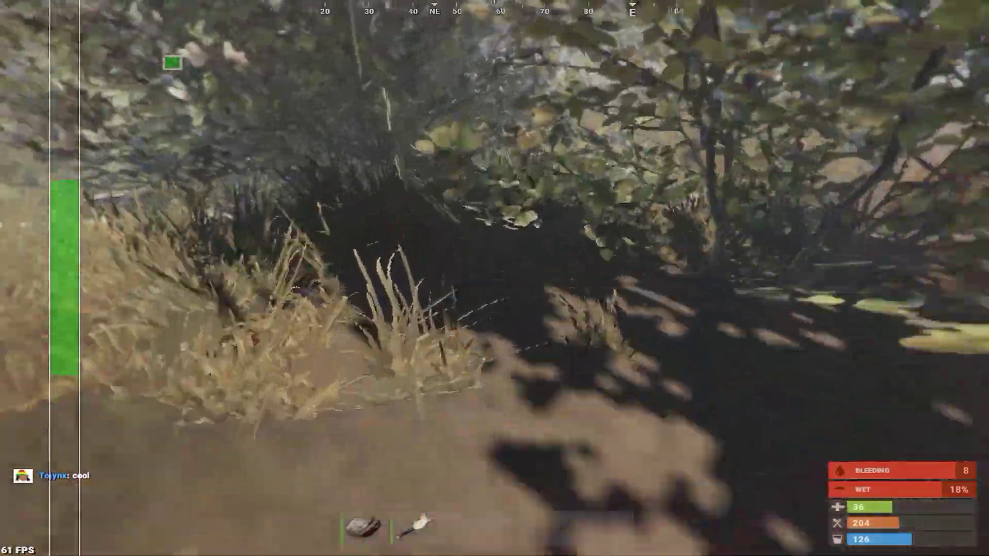
{"action": "key", "text": "w"}
{"action": "key", "text": "1"}
{"action": "key", "text": "2"}
{"action": "key", "text": "2"}
{"action": "key", "text": "w"}
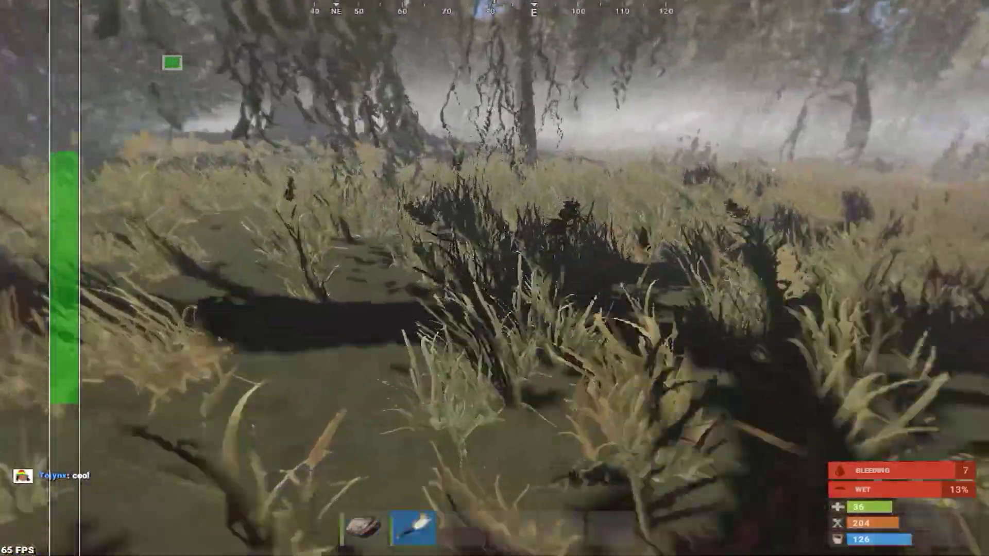
{"action": "key", "text": "w"}
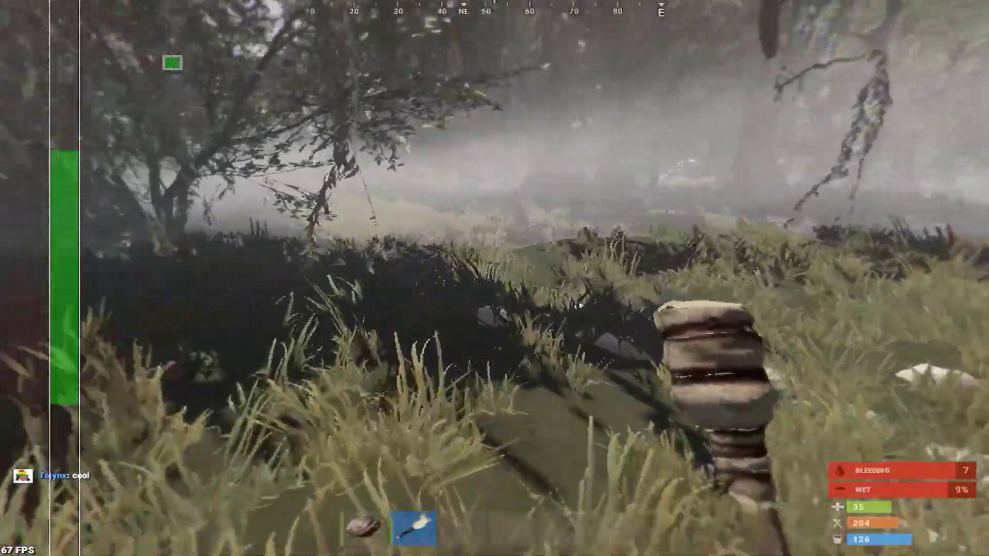
Step: Run through the misty swamp into the forest, talking over voice chat and swapping between the rock and the torch
{"action": "key", "text": "v"}
{"action": "key", "text": "w"}
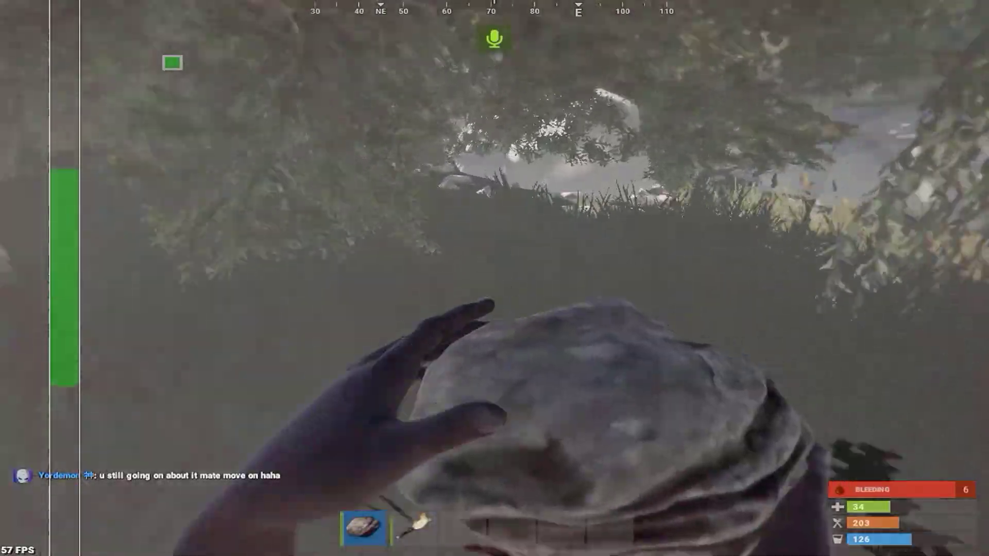
{"action": "key", "text": "w"}
{"action": "key", "text": "v"}
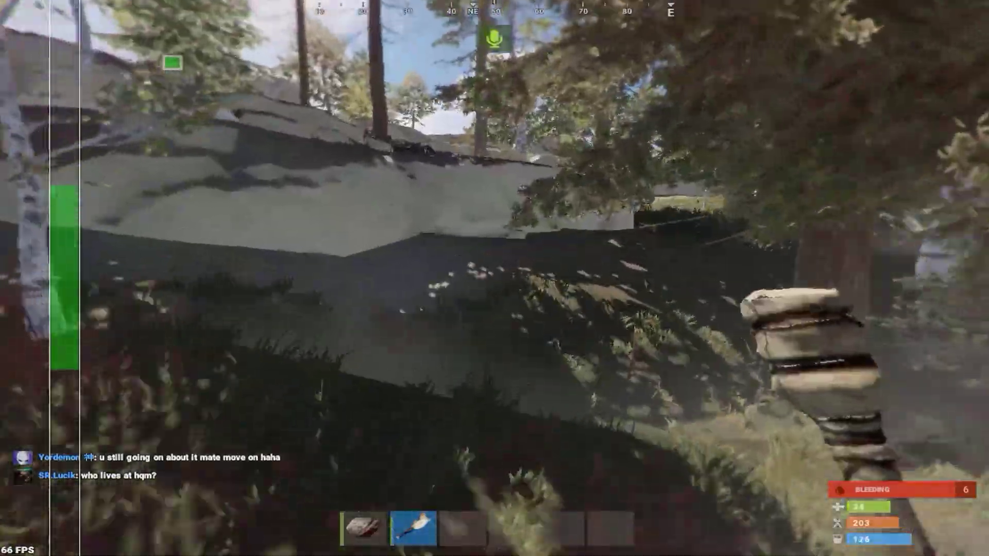
{"action": "key", "text": "1"}
{"action": "key", "text": "2"}
{"action": "key", "text": "w"}
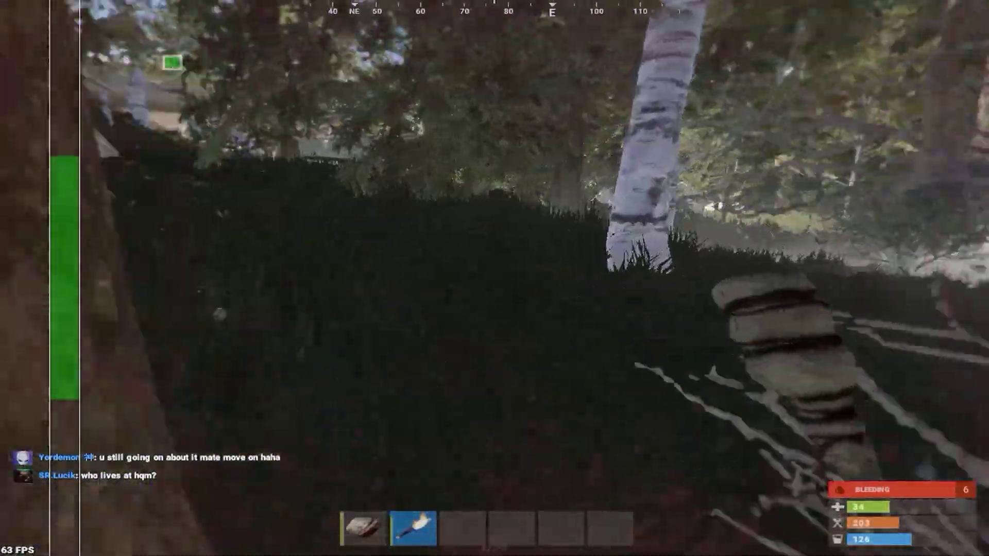
{"action": "key", "text": "1"}
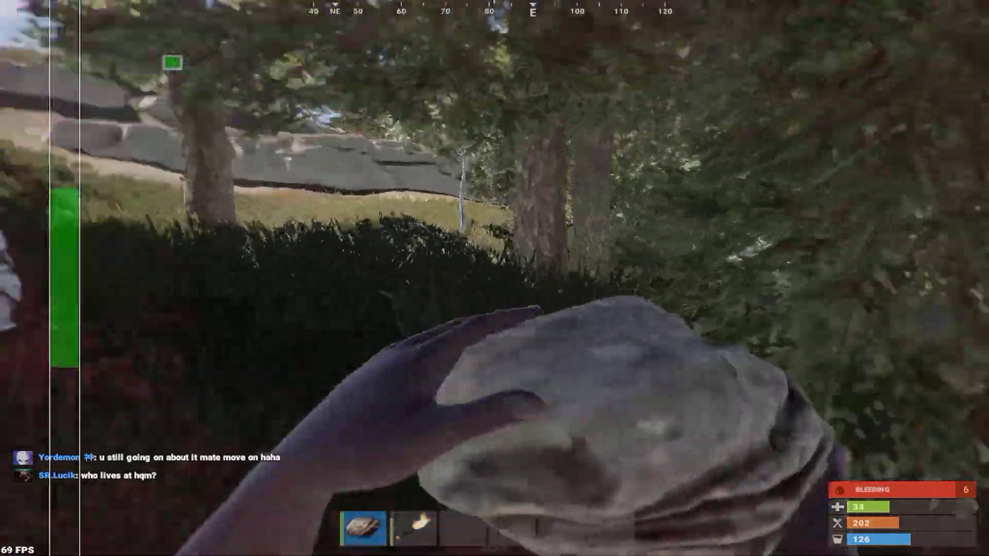
{"action": "key", "text": "w"}
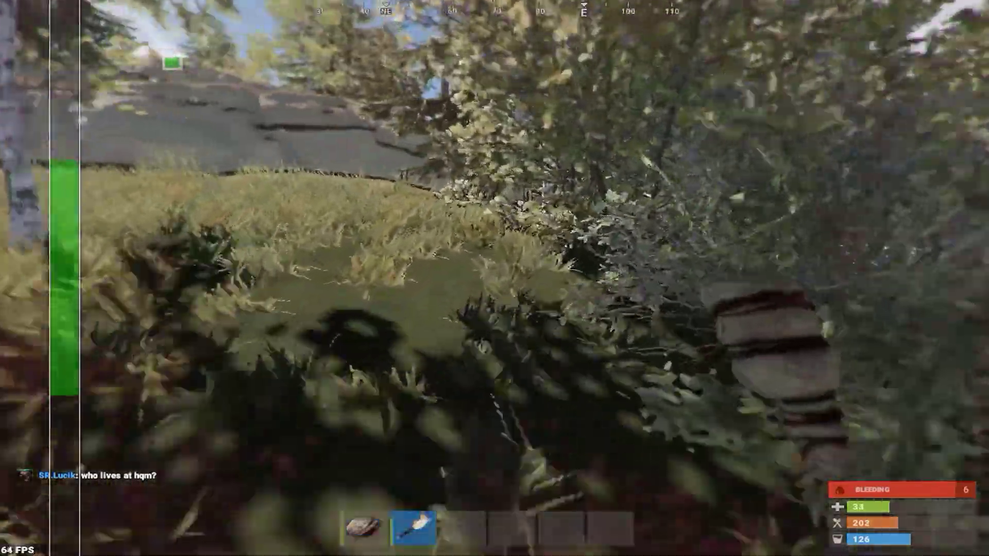
{"action": "key", "text": "w"}
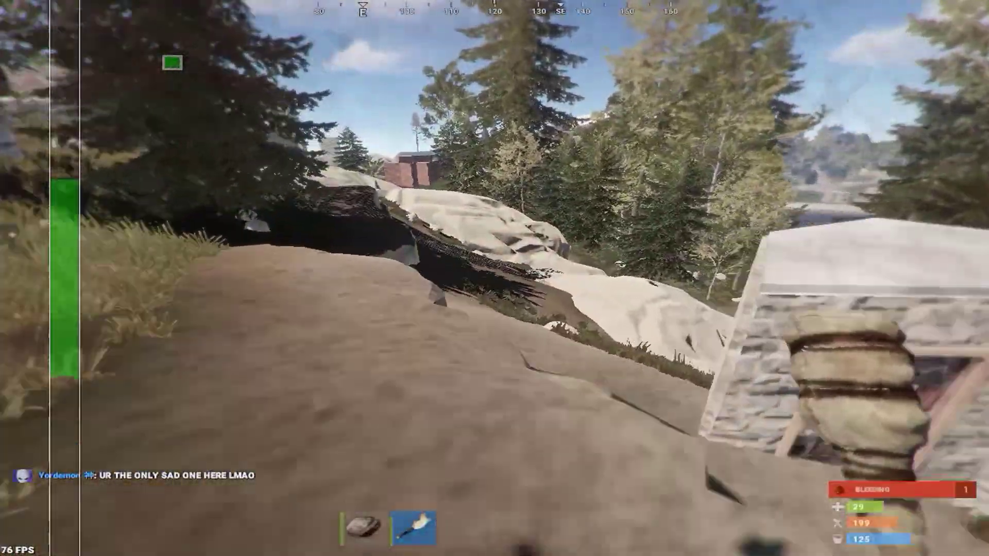
Step: Run past the small stone building and cross the pale boulders on the slope with the torch in hand
{"action": "key", "text": "w"}
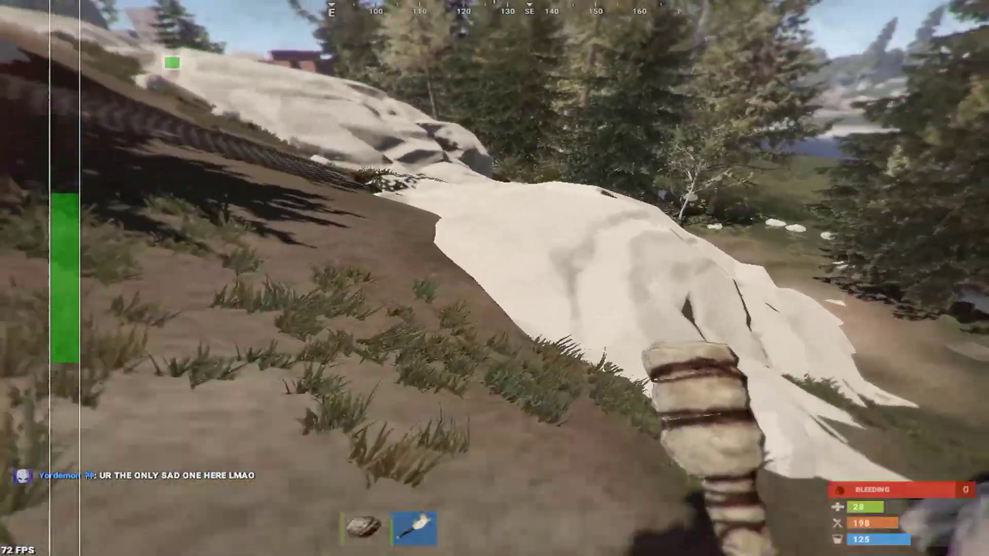
{"action": "key", "text": "w"}
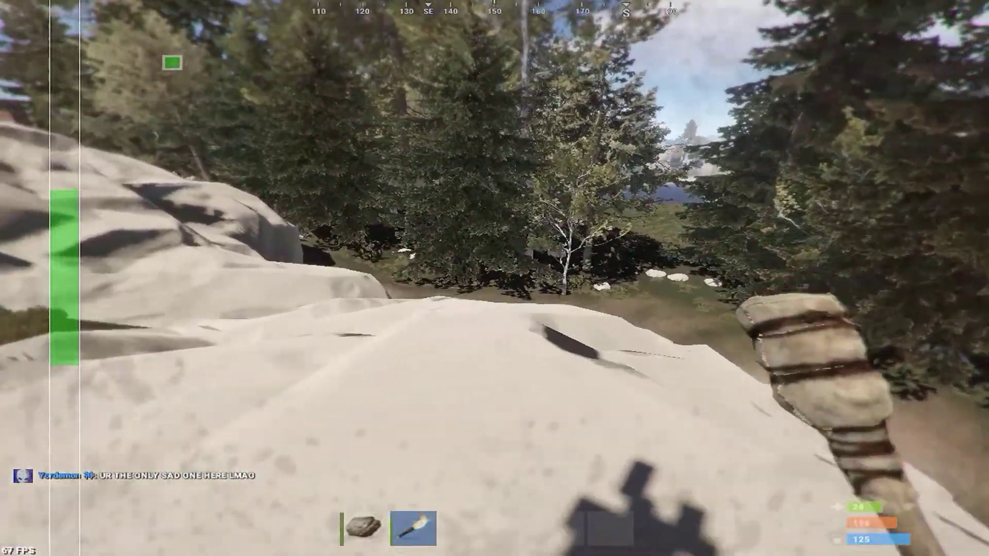
{"action": "key", "text": "w"}
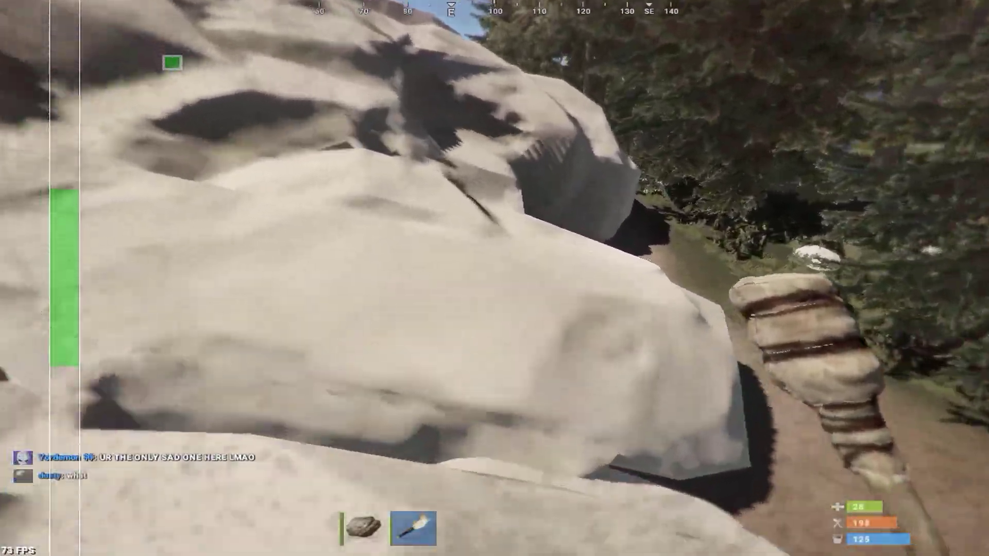
{"action": "key", "text": "w"}
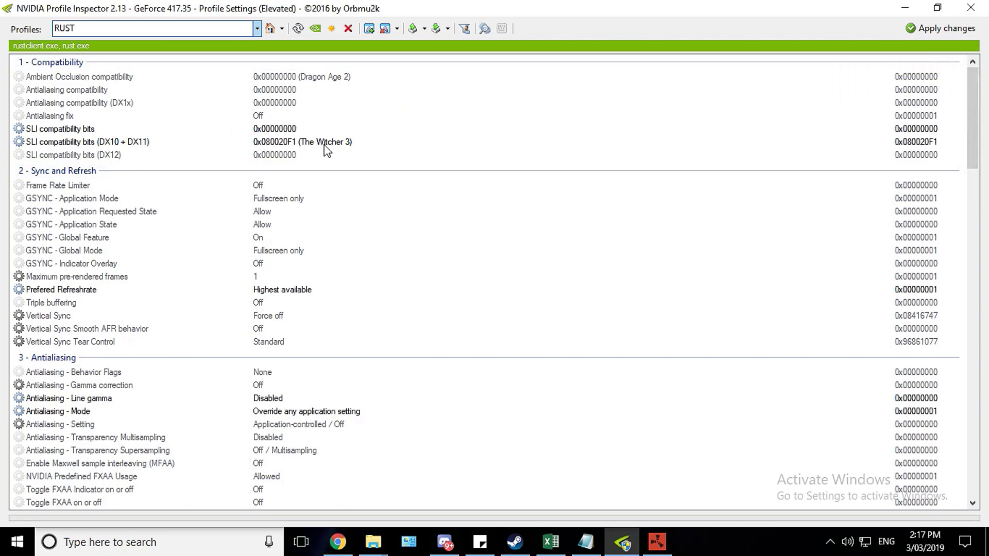
Step: In NVIDIA Profile Inspector, check the RUST entry in the profile list and examine its sync, refresh and antialiasing settings
{"action": "left_click", "coordinate": [257, 29]}
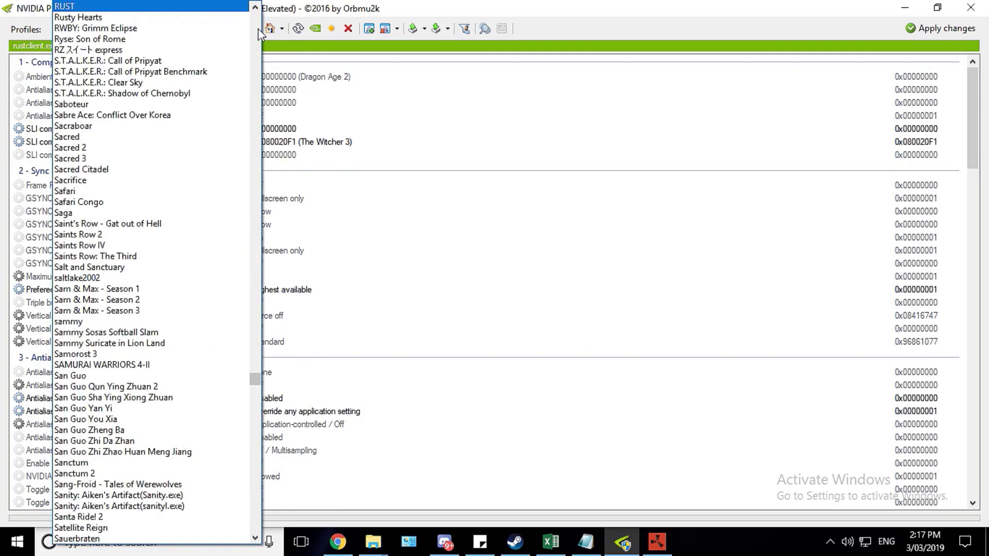
{"action": "left_click", "coordinate": [610, 29]}
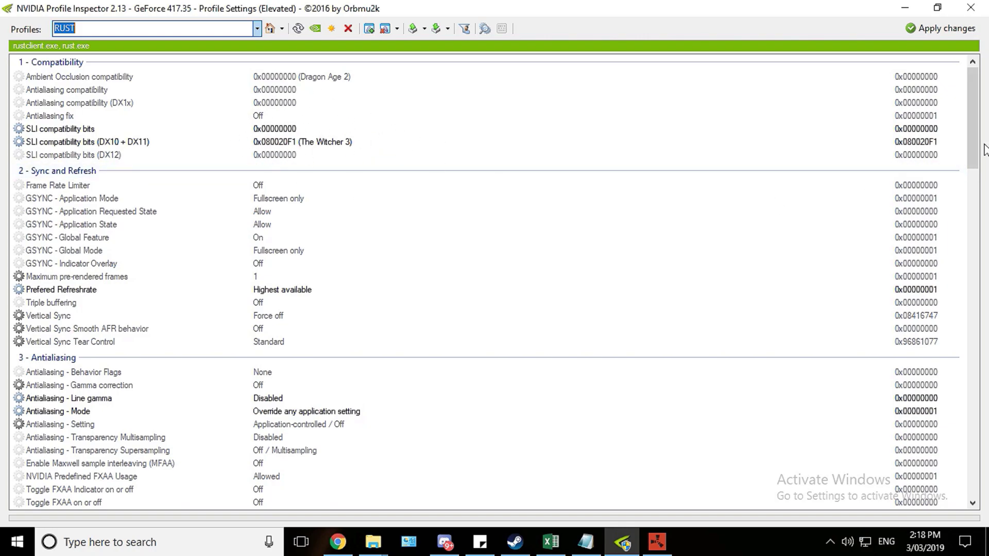
{"action": "left_click_drag", "start_coordinate": [973, 147], "coordinate": [973, 168]}
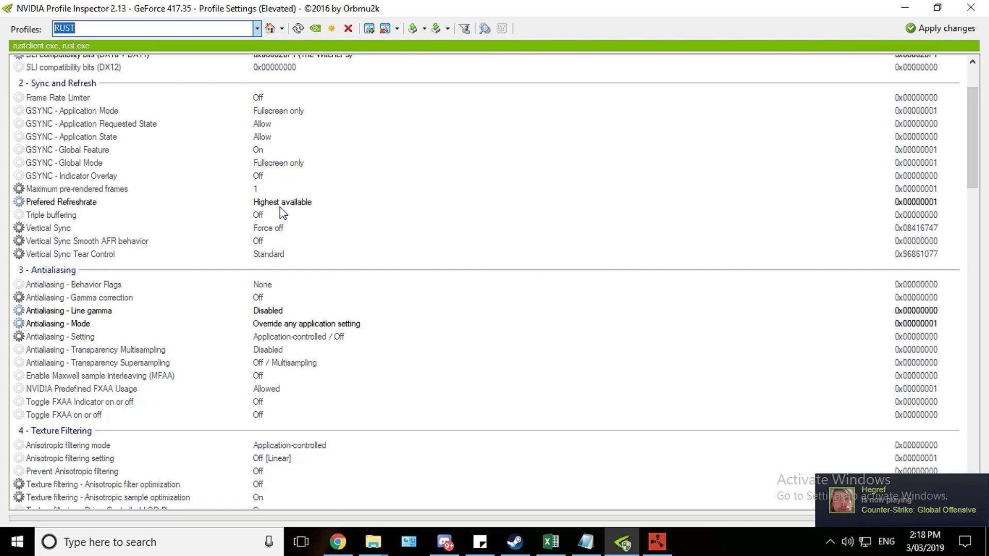
{"action": "left_click_drag", "start_coordinate": [972, 169], "coordinate": [971, 205]}
{"action": "scroll", "coordinate": [309, 170], "scroll_direction": "down", "scroll_amount": 1}
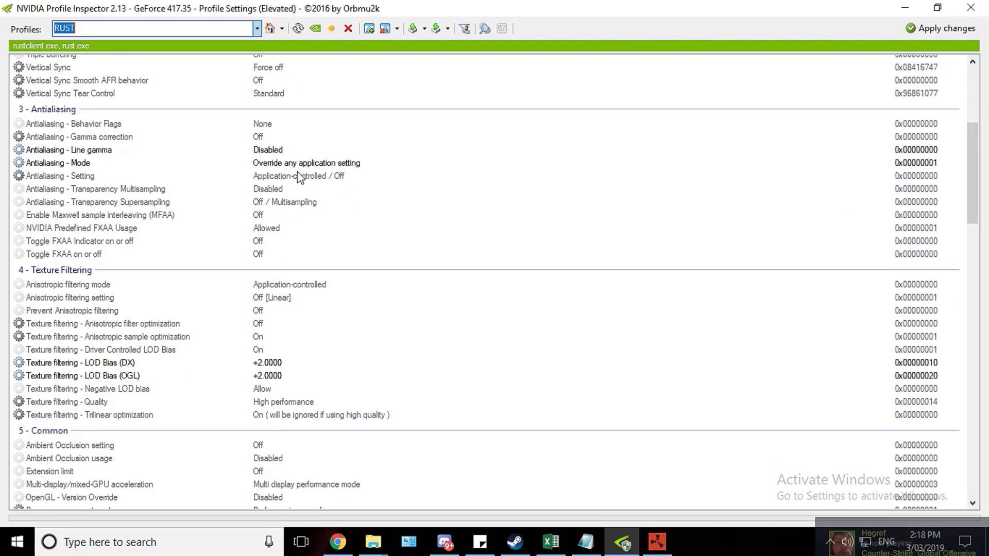
{"action": "scroll", "coordinate": [253, 184], "scroll_direction": "down", "scroll_amount": 2}
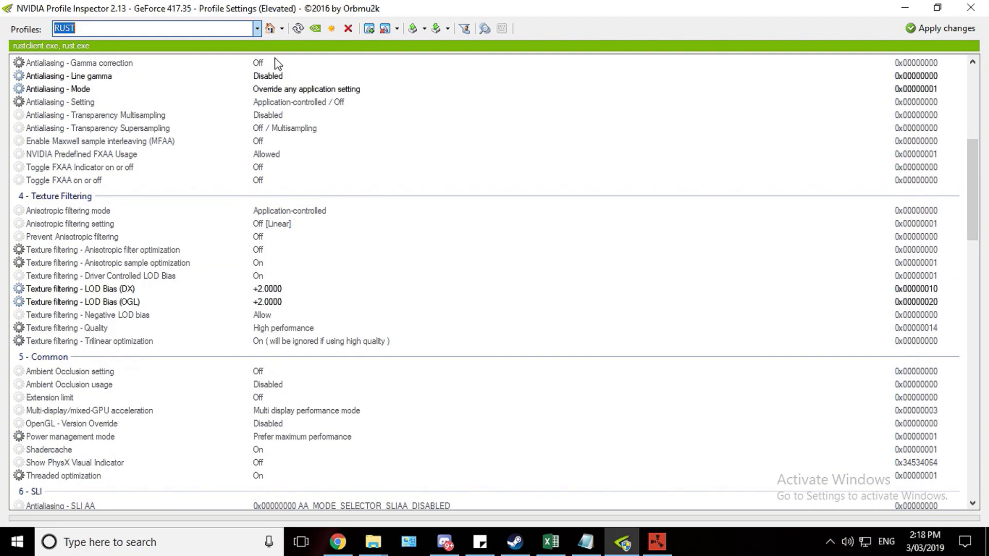
Step: Examine the RUST profile's texture filtering, common and SLI settings
{"action": "scroll", "coordinate": [258, 291], "scroll_direction": "down", "scroll_amount": 3}
{"action": "scroll", "coordinate": [200, 227], "scroll_direction": "down", "scroll_amount": 1}
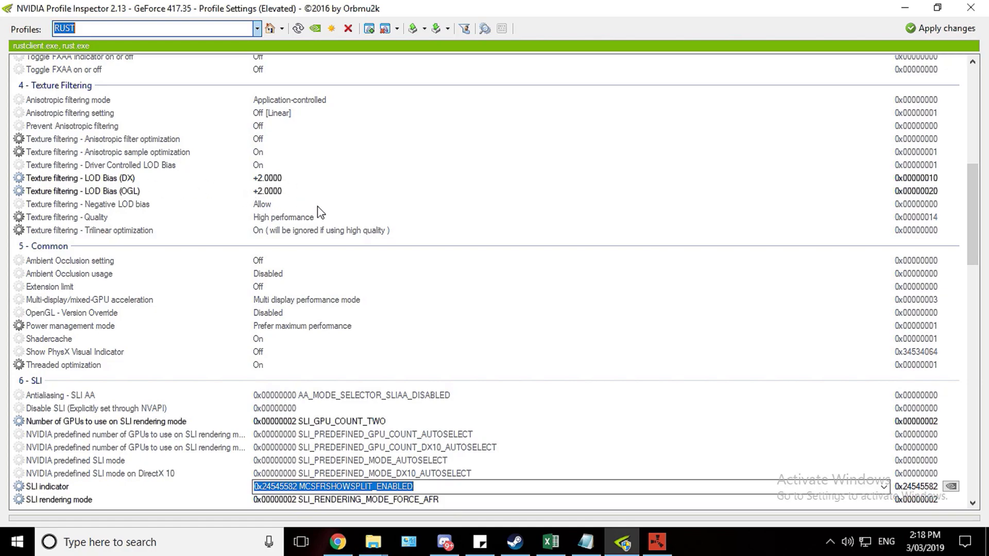
{"action": "scroll", "coordinate": [458, 222], "scroll_direction": "down", "scroll_amount": 2}
{"action": "scroll", "coordinate": [456, 225], "scroll_direction": "down", "scroll_amount": 1}
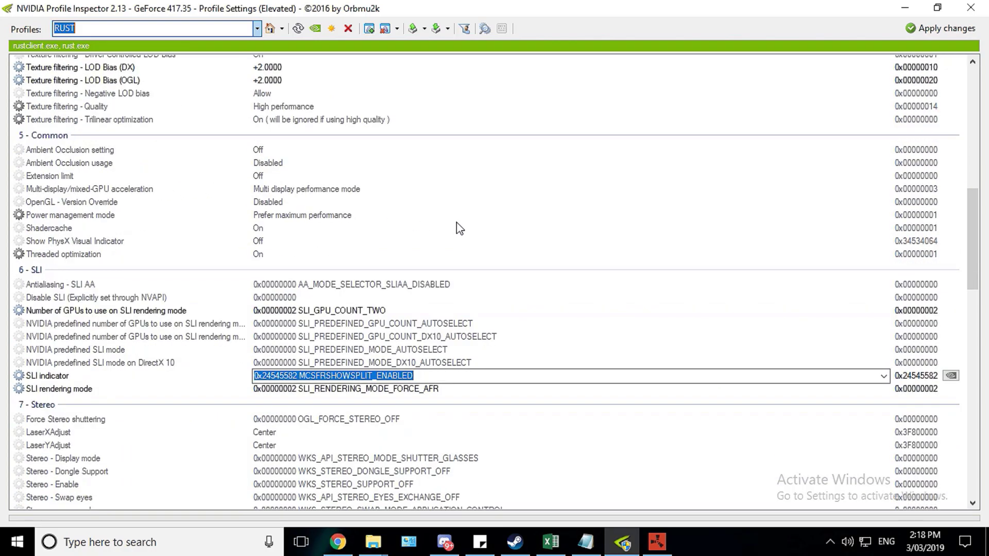
{"action": "scroll", "coordinate": [311, 144], "scroll_direction": "down", "scroll_amount": 3}
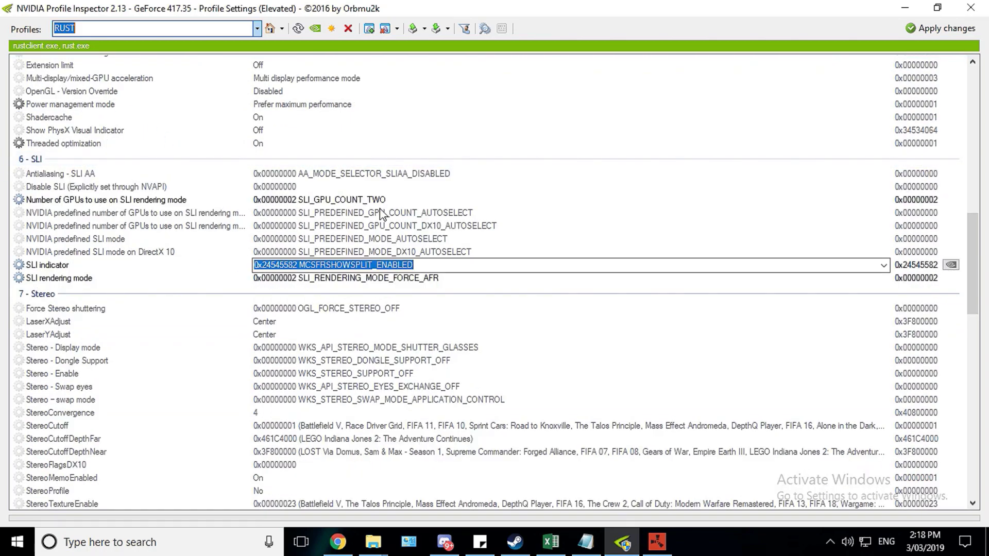
{"action": "scroll", "coordinate": [449, 201], "scroll_direction": "down", "scroll_amount": 2}
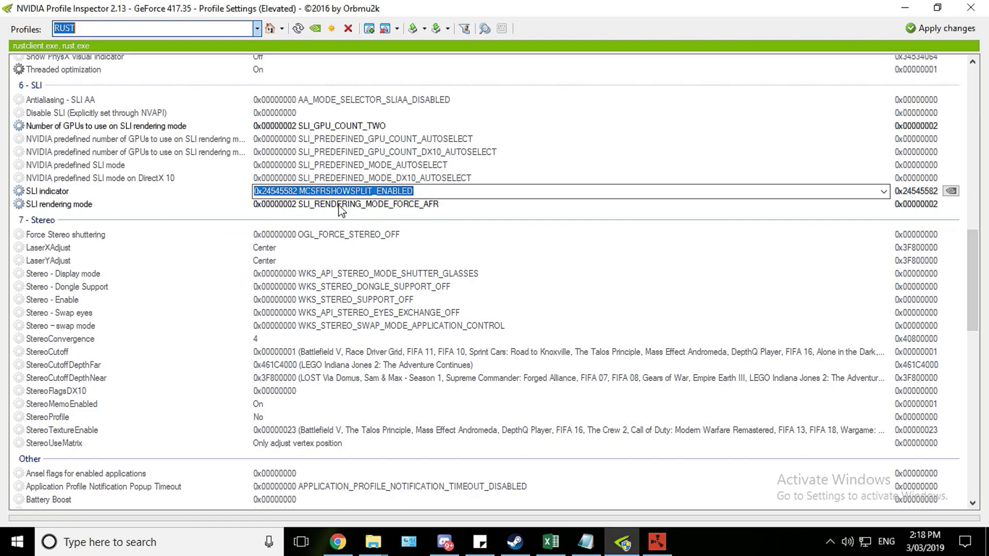
{"action": "scroll", "coordinate": [485, 214], "scroll_direction": "down", "scroll_amount": 1}
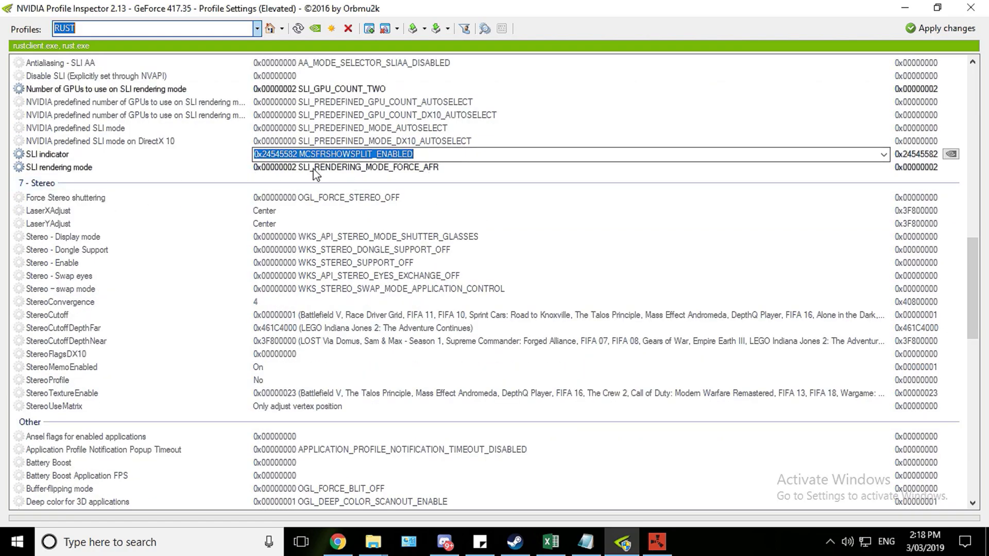
Step: Review the RUST profile's remaining Stereo, Other and Unknown settings through to the end of the list
{"action": "scroll", "coordinate": [629, 321], "scroll_direction": "down", "scroll_amount": 1}
{"action": "scroll", "coordinate": [629, 322], "scroll_direction": "down", "scroll_amount": 3}
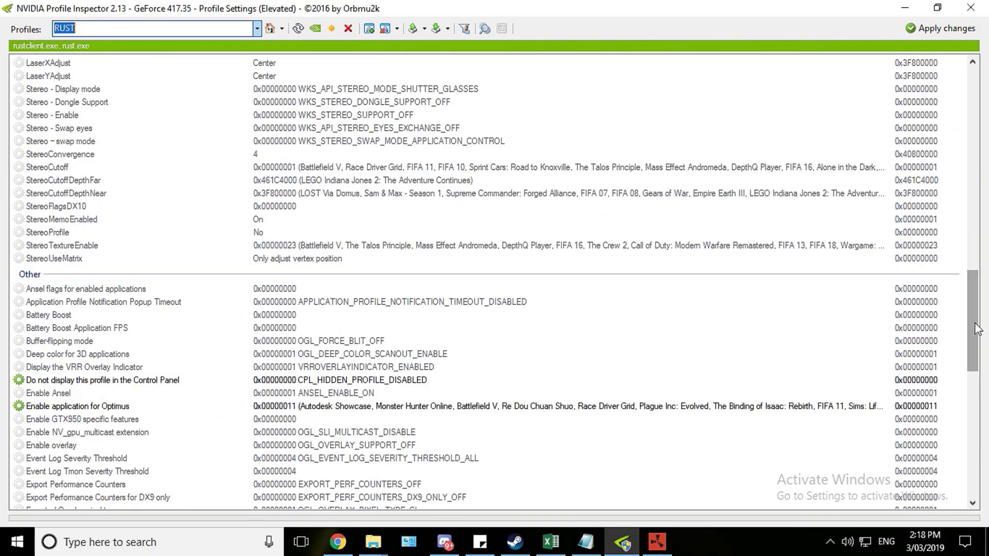
{"action": "mouse_move", "coordinate": [977, 330]}
{"action": "left_mouse_down"}
{"action": "mouse_move", "coordinate": [972, 312]}
{"action": "mouse_move", "coordinate": [975, 342]}
{"action": "left_mouse_up"}
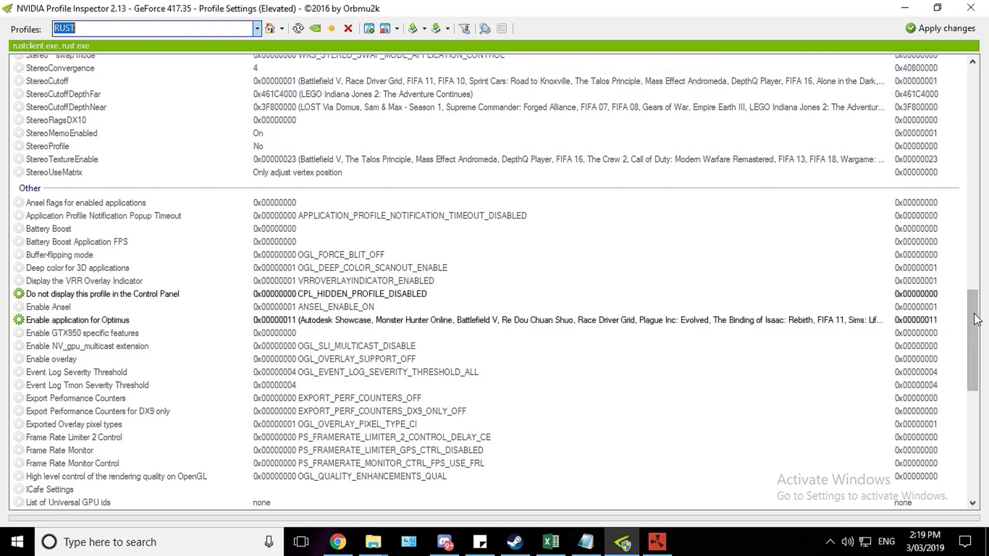
{"action": "left_click_drag", "start_coordinate": [975, 319], "coordinate": [969, 343]}
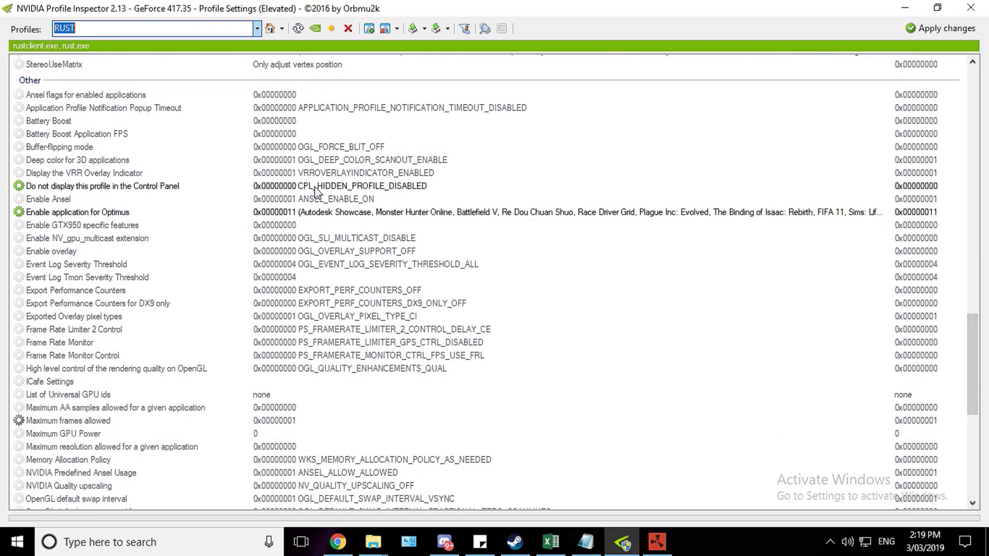
{"action": "scroll", "coordinate": [432, 345], "scroll_direction": "down", "scroll_amount": 7}
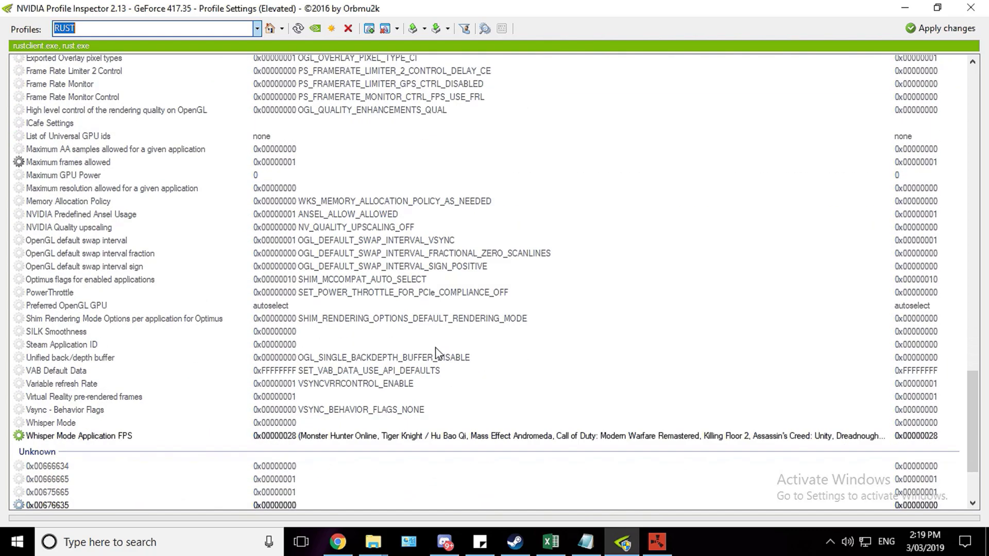
{"action": "scroll", "coordinate": [435, 353], "scroll_direction": "down", "scroll_amount": 3}
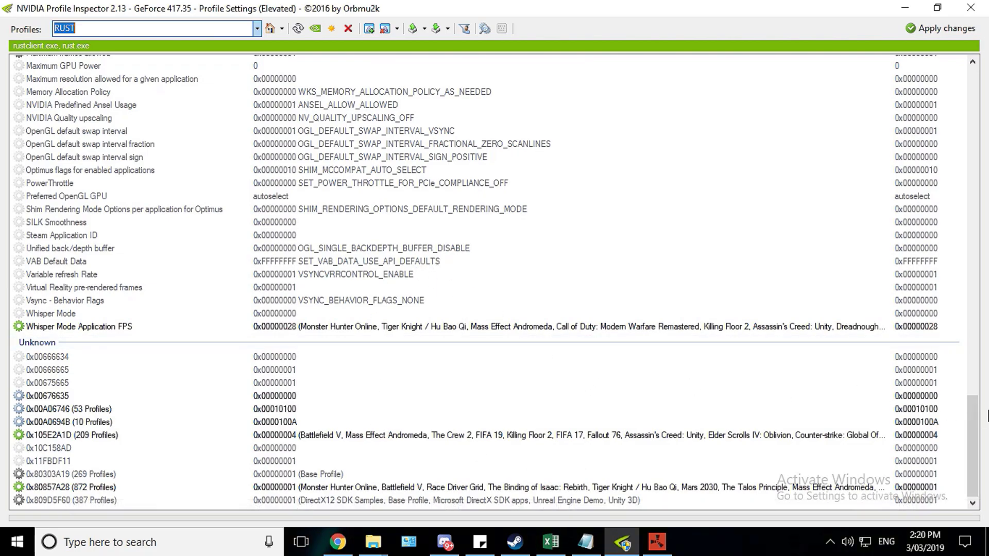
Step: Apply the changes to the RUST profile and look through its settings once more
{"action": "left_click_drag", "start_coordinate": [975, 452], "coordinate": [927, 116]}
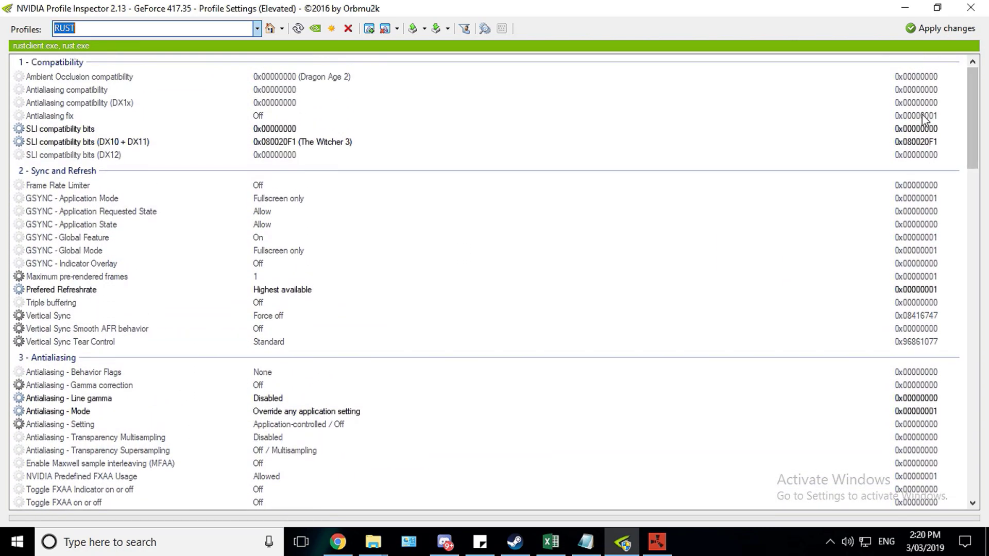
{"action": "left_click", "coordinate": [933, 31]}
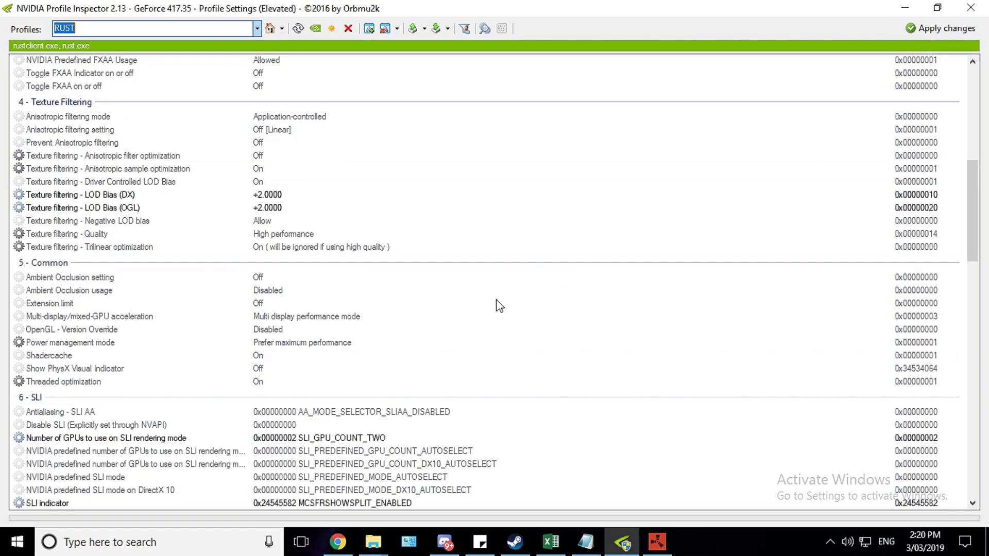
{"action": "left_click_drag", "start_coordinate": [972, 227], "coordinate": [970, 334]}
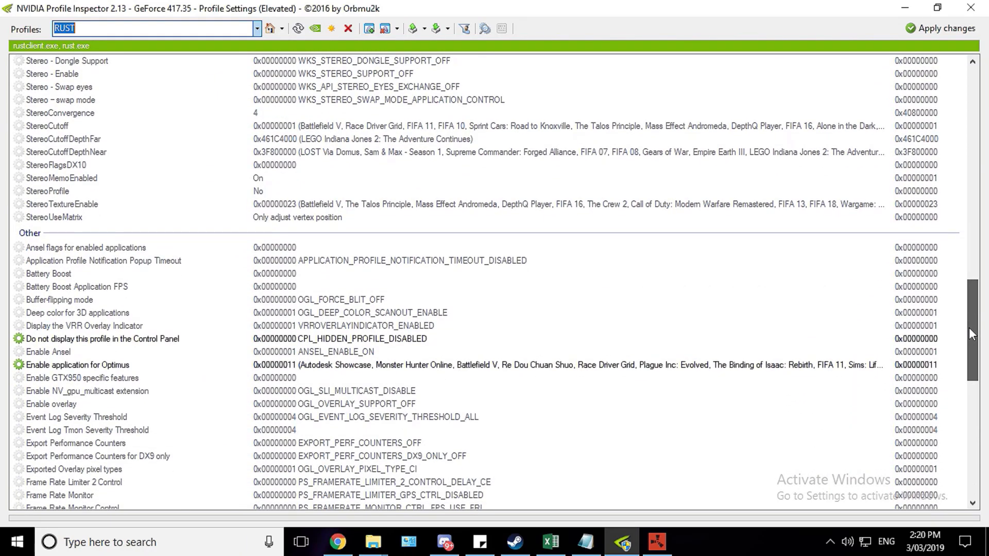
Step: Find Device Manager through a Windows search and bring its window to the front
{"action": "key", "text": "super"}
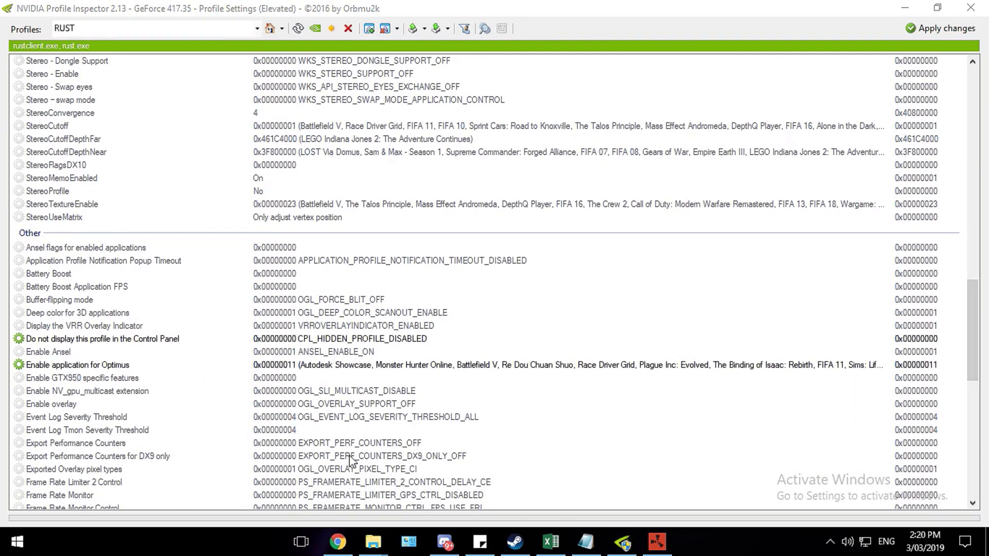
{"action": "type", "text": "de"}
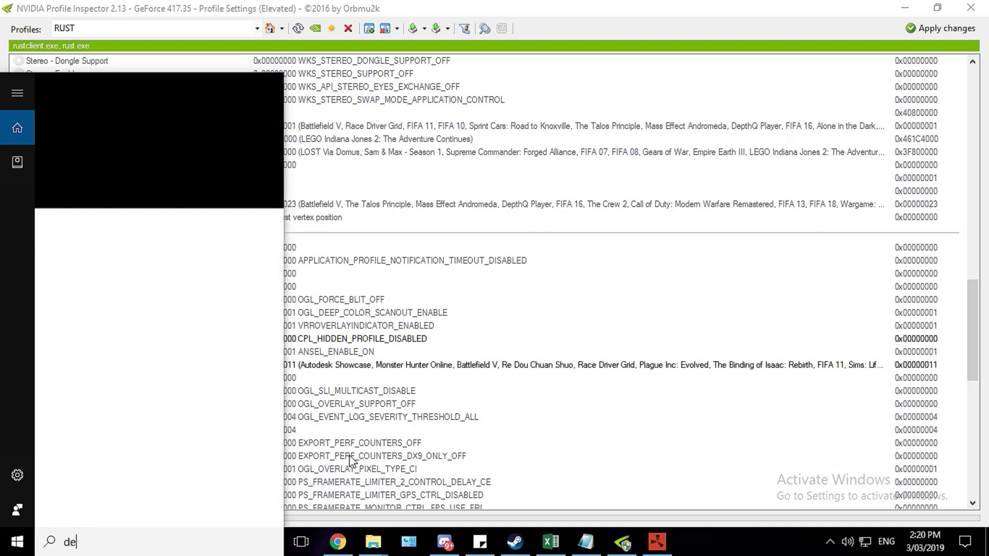
{"action": "type", "text": "vice manager"}
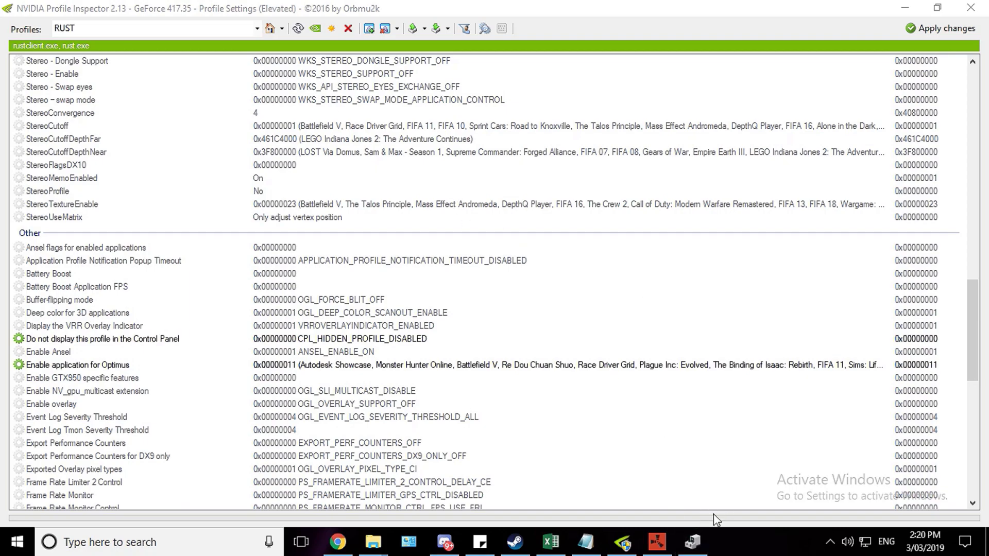
{"action": "left_click", "coordinate": [700, 547]}
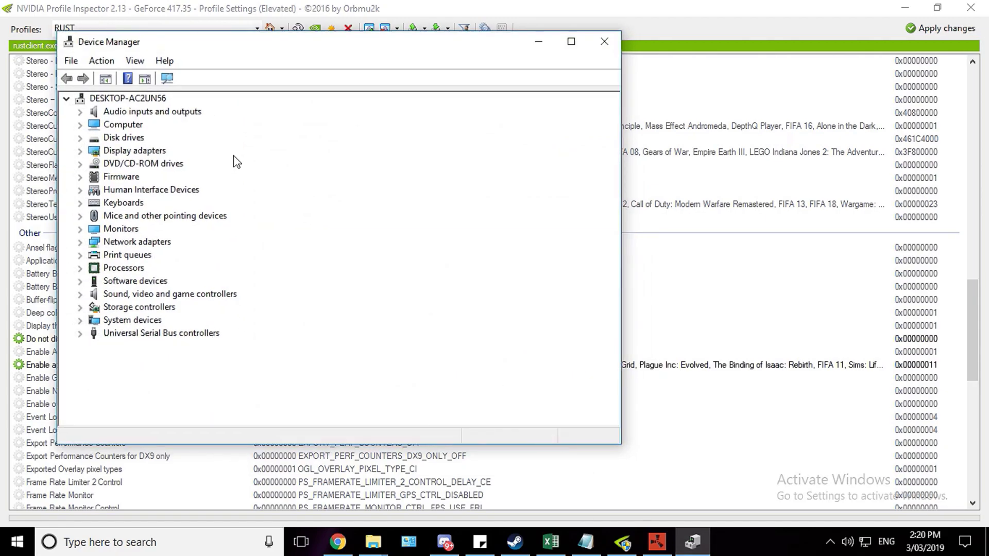
Step: Expand the display adapters and open the properties of the first NVIDIA GeForce GTX 690
{"action": "left_click", "coordinate": [79, 151]}
{"action": "left_click", "coordinate": [180, 177]}
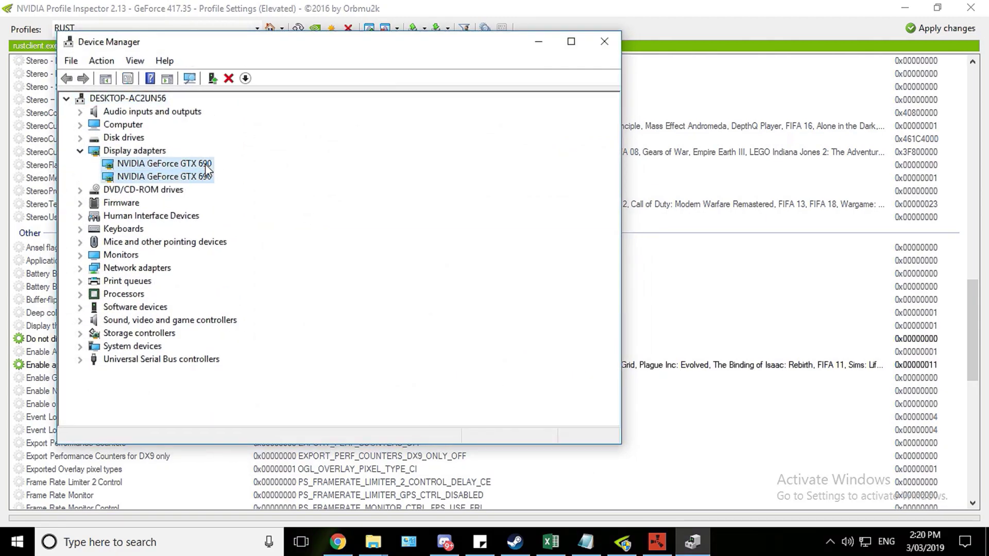
{"action": "key", "text": "shift+F10"}
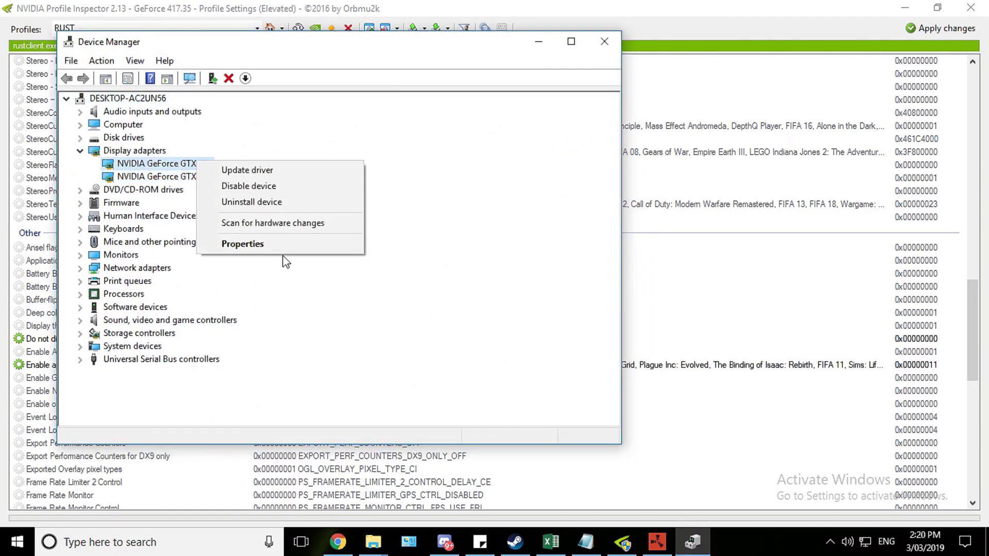
{"action": "left_click", "coordinate": [281, 244]}
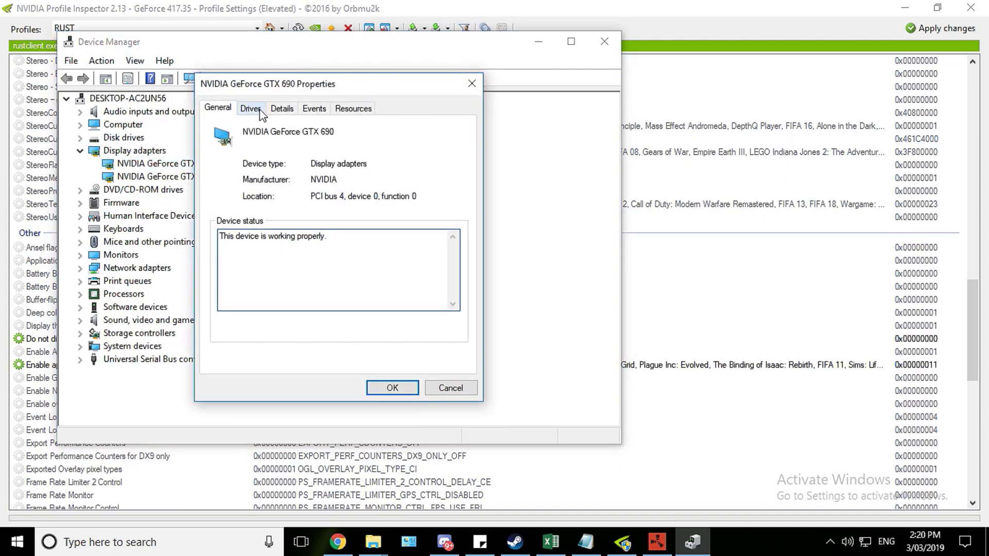
Step: Check the driver version of the GeForce GTX 690 in its properties and close Device Manager
{"action": "left_click", "coordinate": [251, 109]}
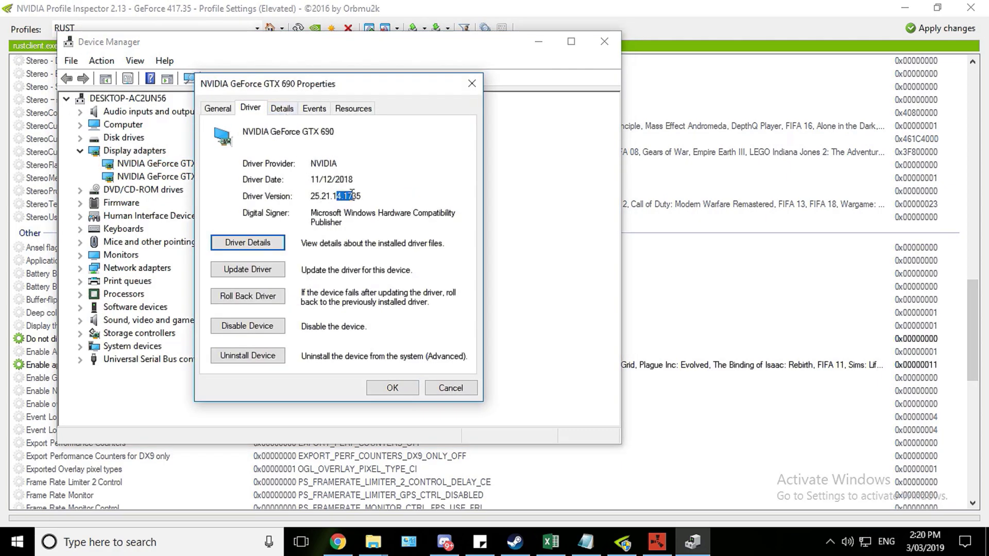
{"action": "left_click", "coordinate": [319, 196]}
{"action": "left_click", "coordinate": [472, 84]}
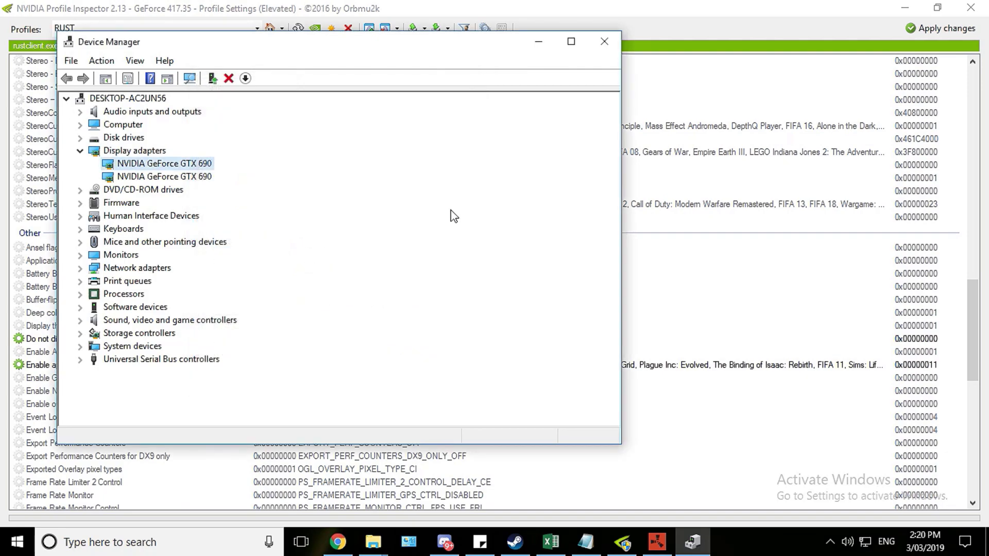
{"action": "left_click", "coordinate": [605, 42]}
Step: Look through the rest of the RUST profile's Other settings and return to the start of the list
{"action": "scroll", "coordinate": [654, 265], "scroll_direction": "down", "scroll_amount": 6}
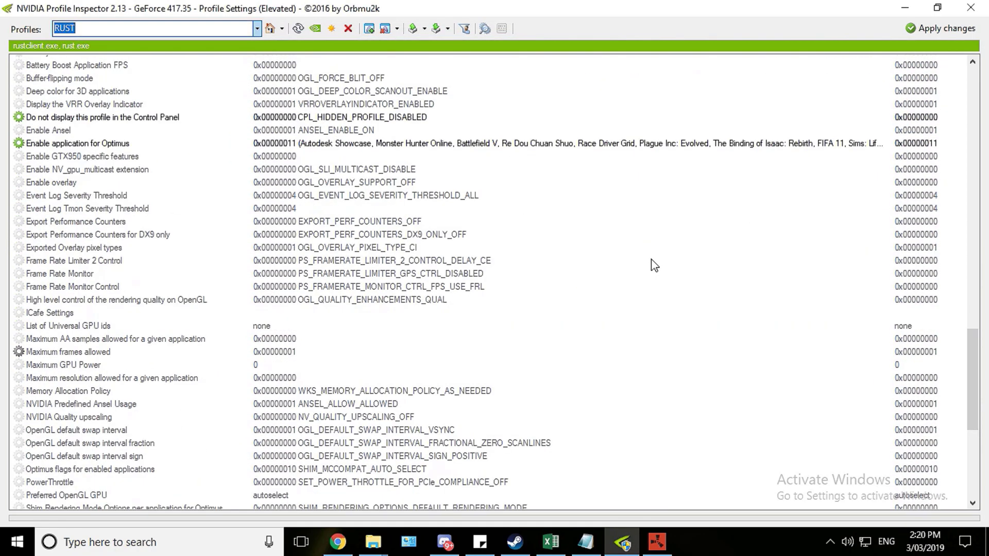
{"action": "scroll", "coordinate": [654, 265], "scroll_direction": "down", "scroll_amount": 8}
{"action": "scroll", "coordinate": [690, 323], "scroll_direction": "up", "scroll_amount": 20}
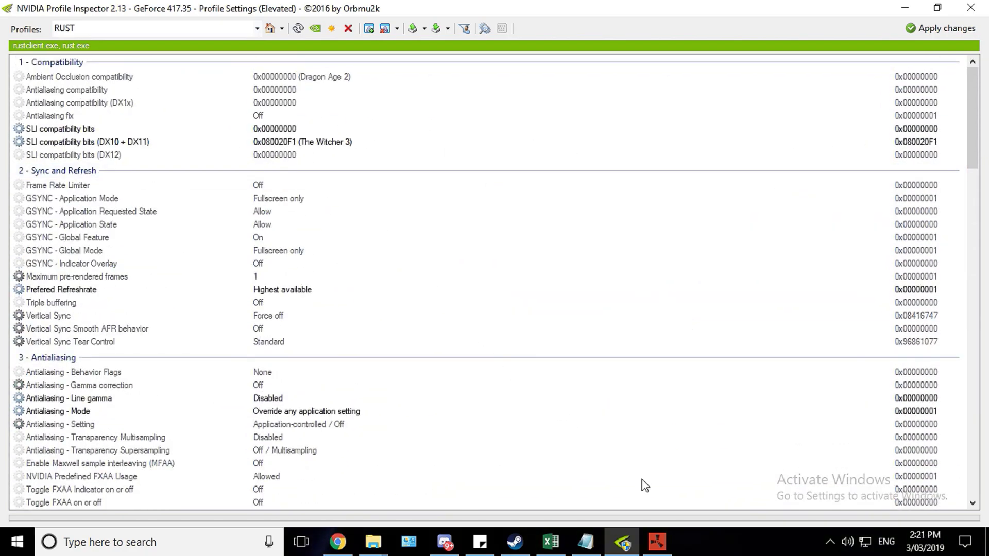
Step: Switch to the Rust game and walk through the forest with the torch in hand
{"action": "left_click", "coordinate": [649, 535]}
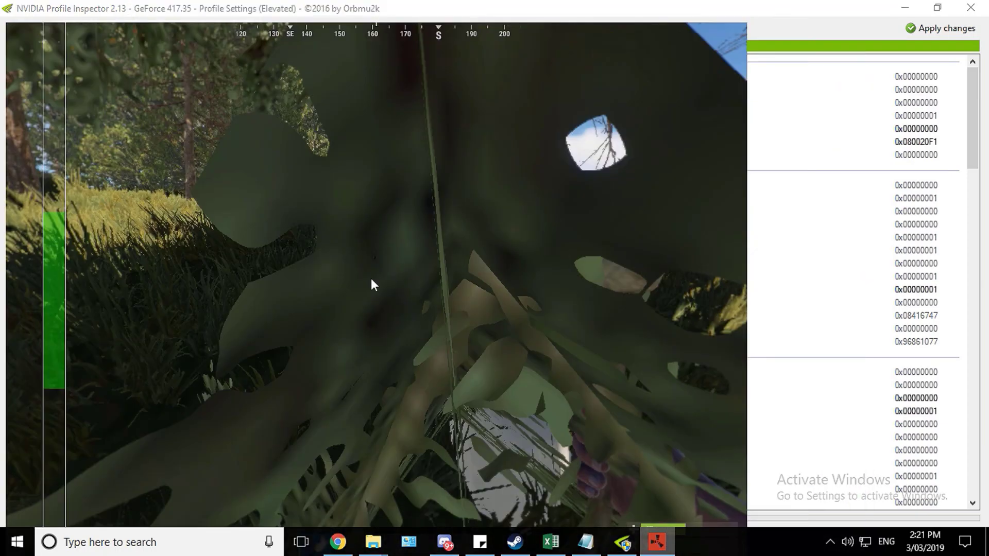
{"action": "key", "text": "w"}
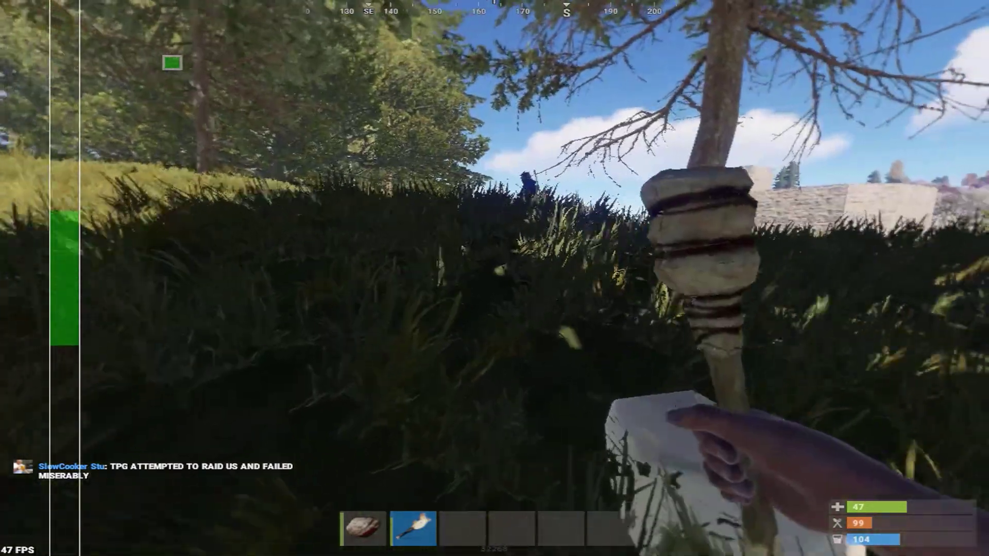
{"action": "key", "text": "w"}
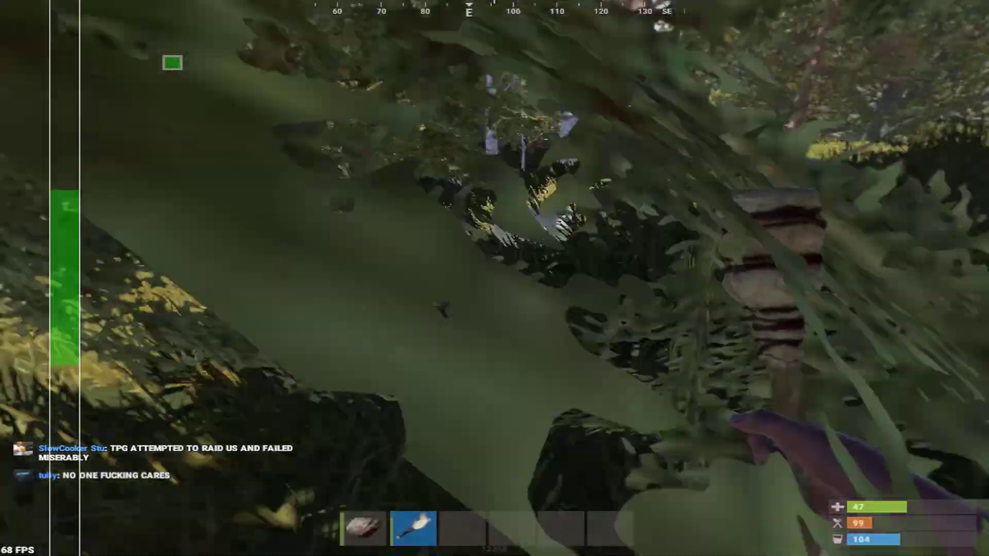
{"action": "key", "text": "ctrl"}
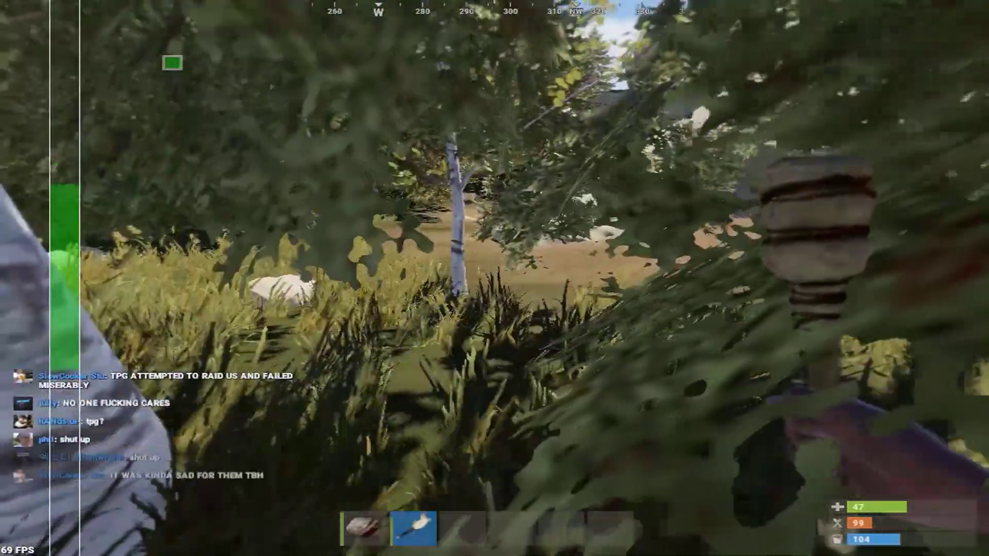
{"action": "key", "text": "Tab"}
{"action": "key", "text": "Tab"}
{"action": "key", "text": "w"}
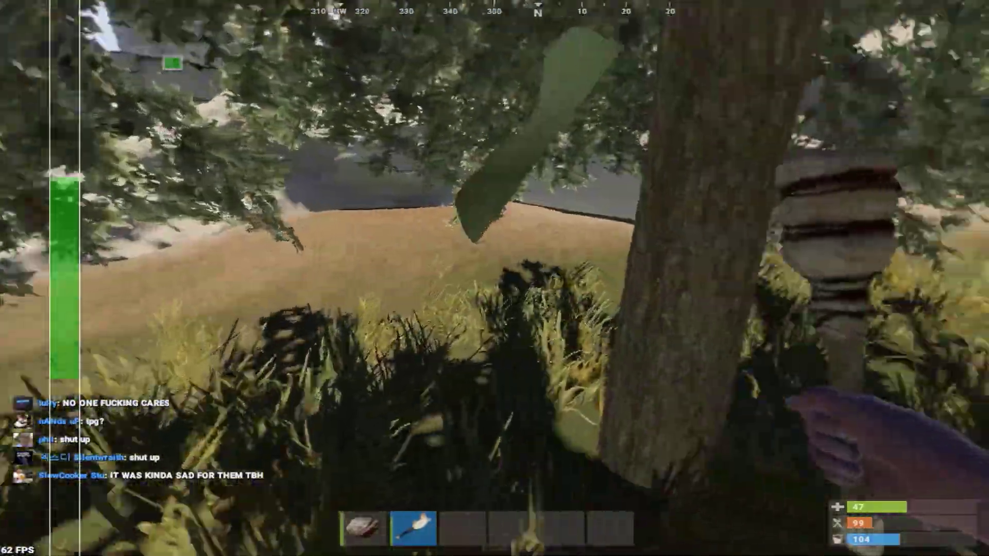
{"action": "key", "text": "w"}
Step: Equip the rock briefly, swap back to the torch, and walk through the trees to the stone building's doorway
{"action": "key", "text": "1"}
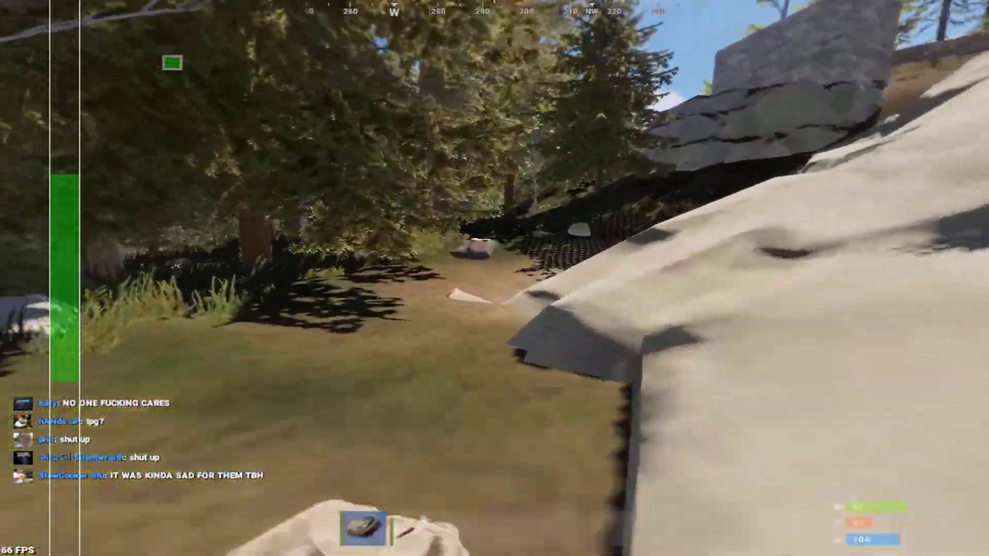
{"action": "key", "text": "2"}
{"action": "key", "text": "w"}
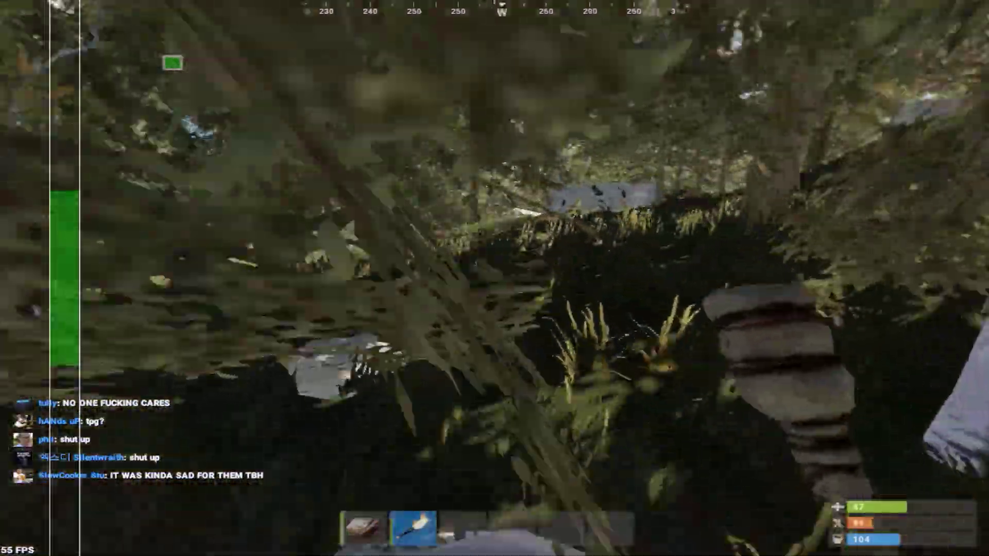
{"action": "key", "text": "w"}
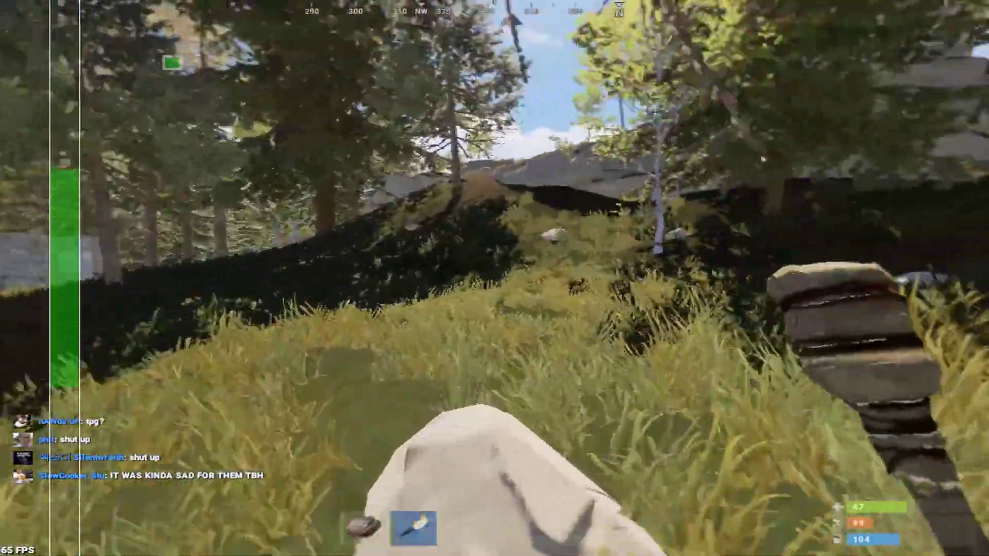
{"action": "key", "text": "w"}
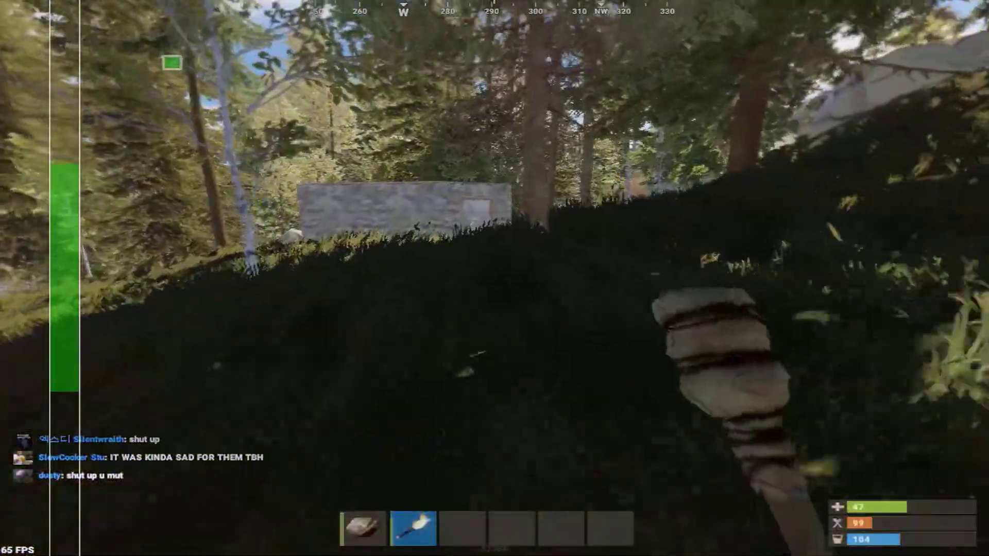
{"action": "key", "text": "w"}
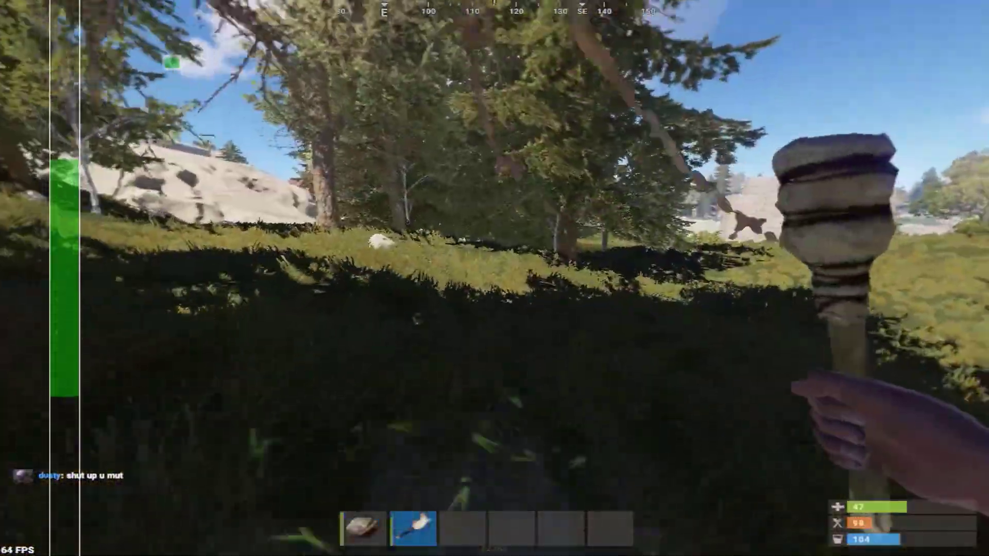
{"action": "key", "text": "w"}
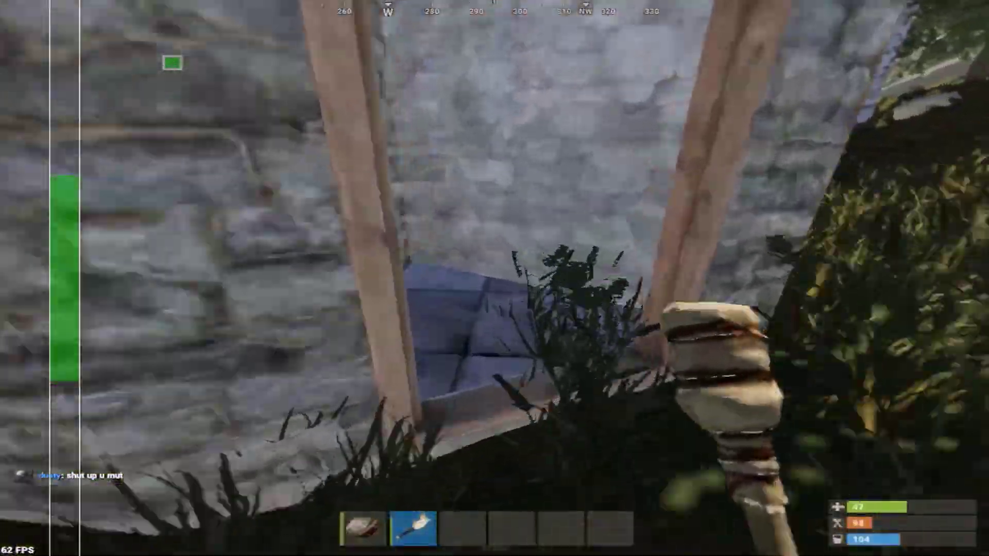
Step: Light the torch inside the stone building and walk back out into the grass
{"action": "key", "text": "w"}
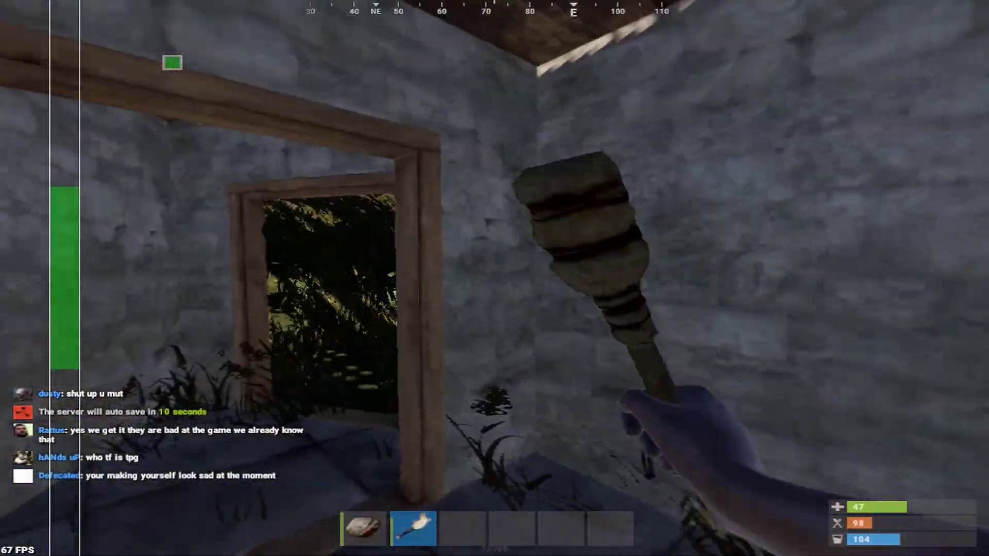
{"action": "right_click", "coordinate": [495, 278]}
{"action": "key", "text": "w"}
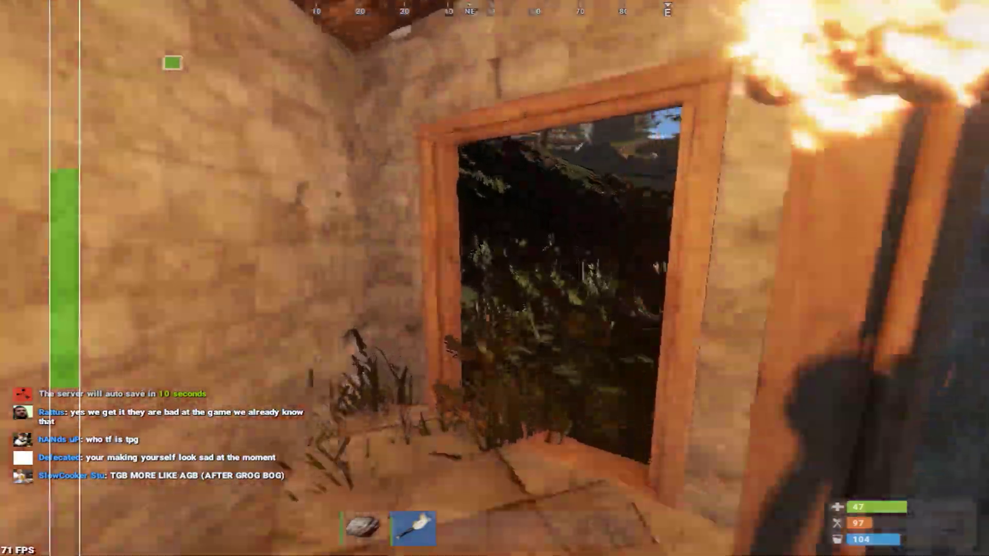
{"action": "key", "text": "w"}
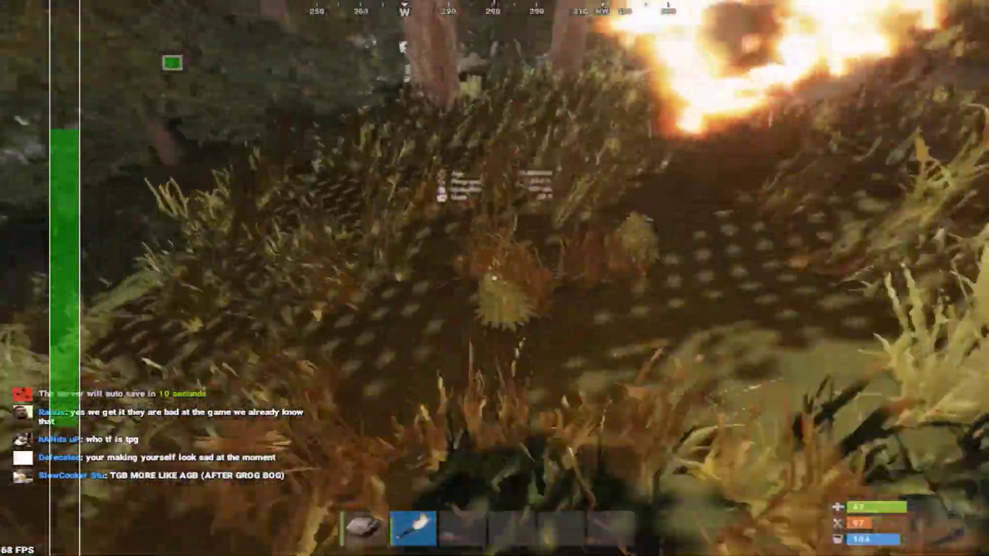
Step: Walk on through the forest and over the boulders, alternating between the rock and the torch
{"action": "key", "text": "w"}
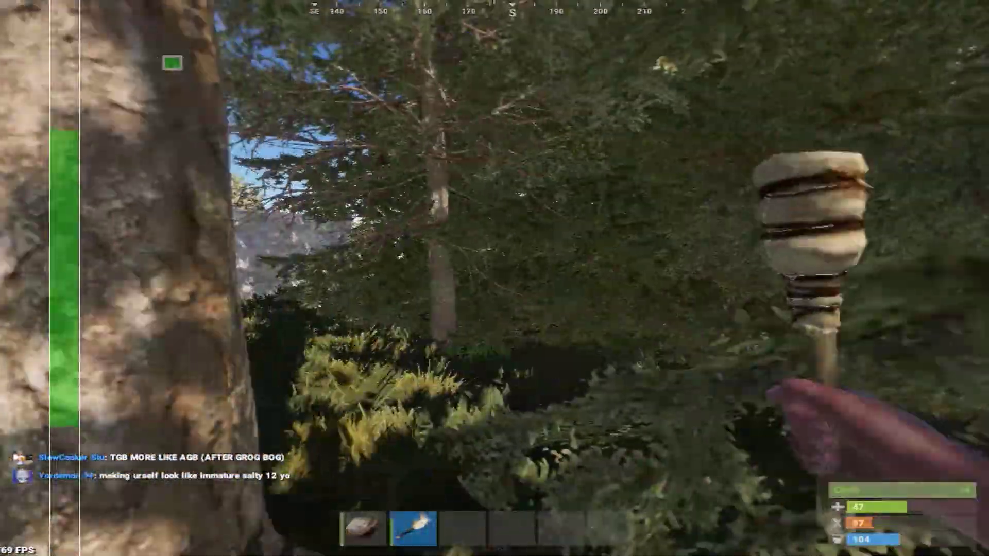
{"action": "key", "text": "1"}
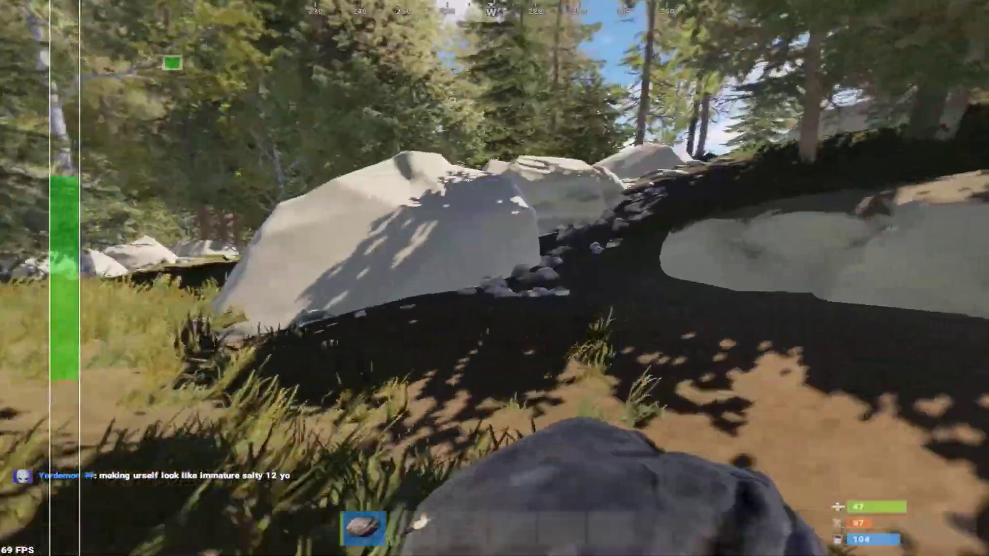
{"action": "key", "text": "w"}
{"action": "key", "text": "2"}
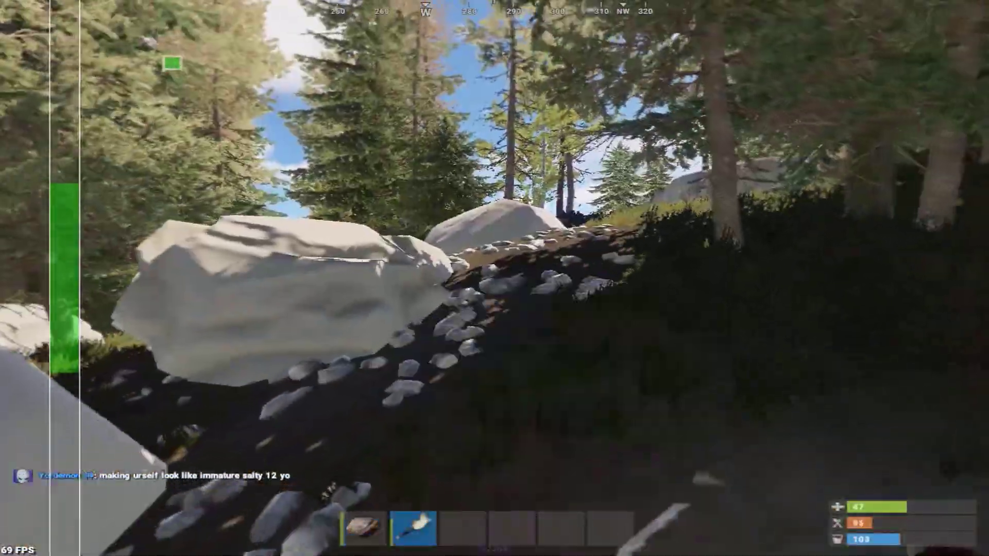
{"action": "key", "text": "w"}
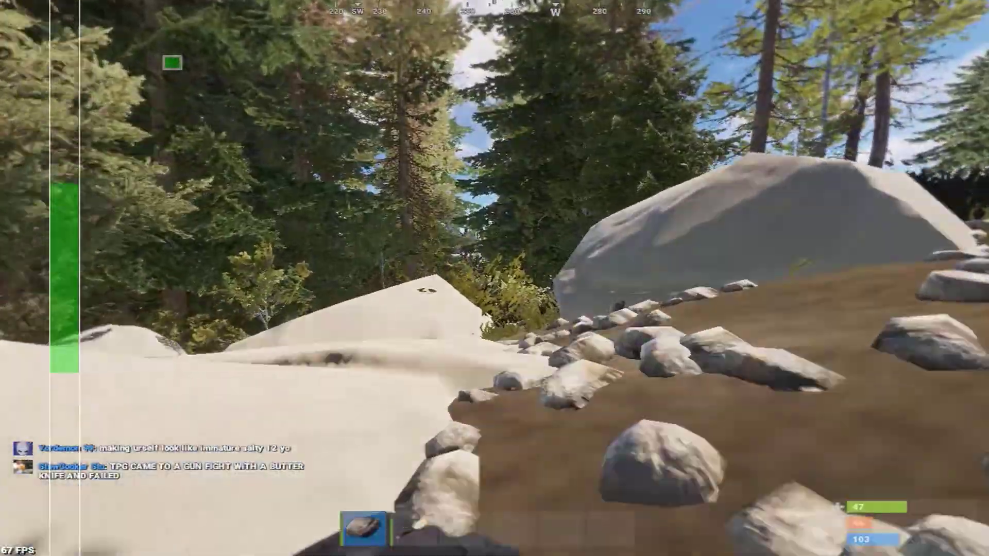
{"action": "key", "text": "2"}
{"action": "key", "text": "w"}
{"action": "key", "text": "space"}
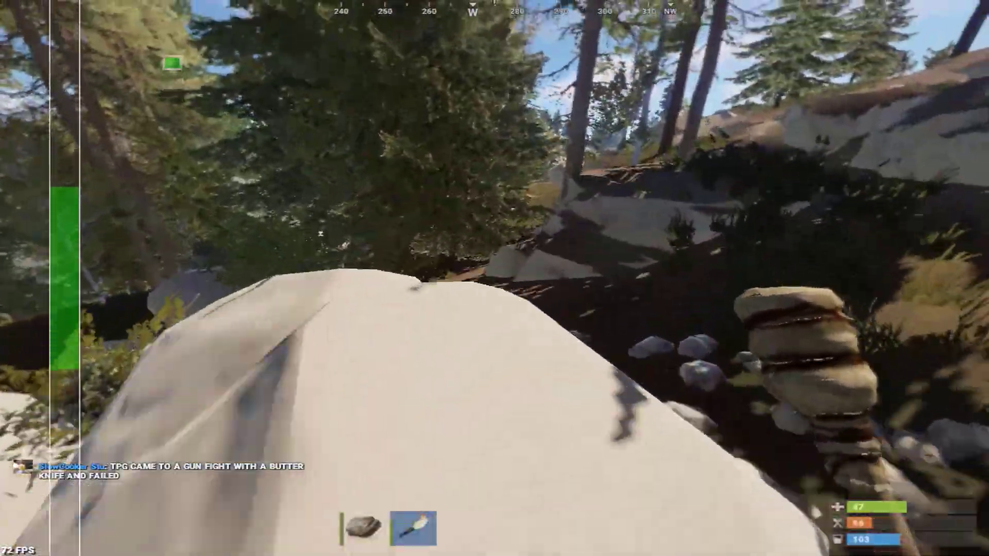
{"action": "key", "text": "w"}
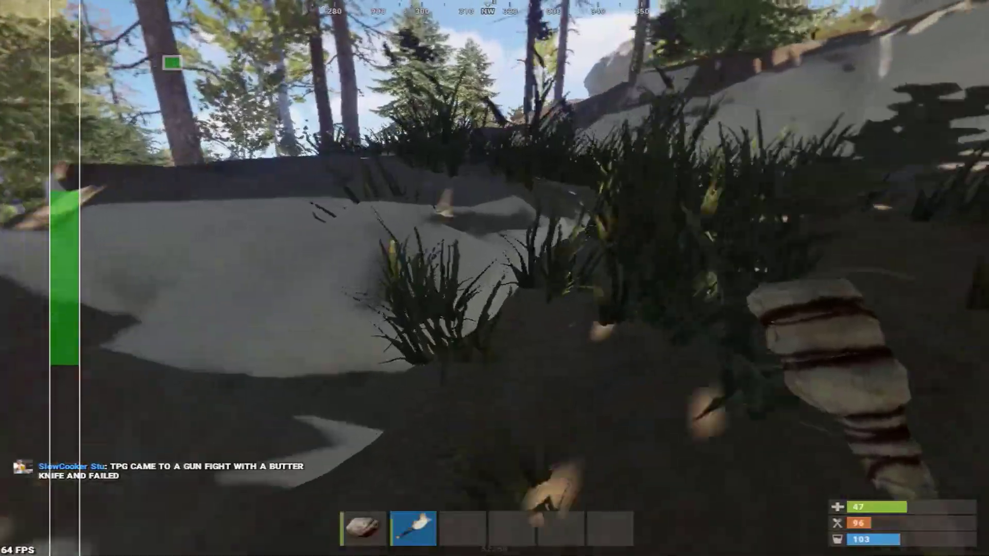
{"action": "key", "text": "w"}
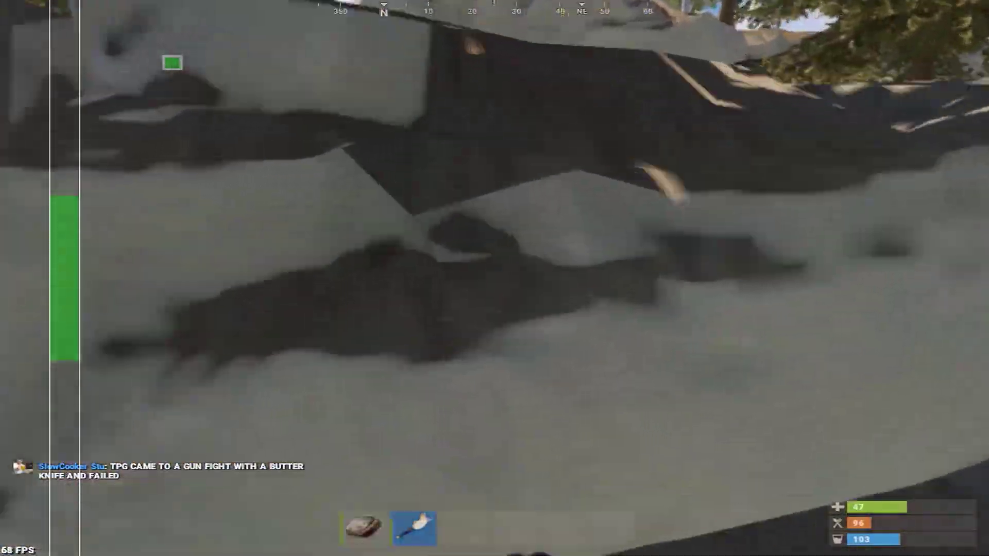
{"action": "key", "text": "1"}
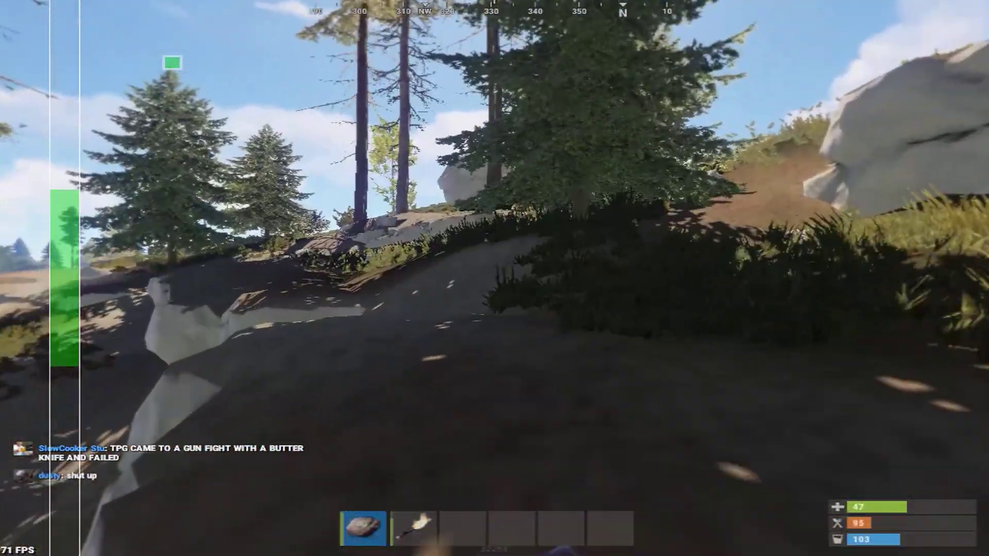